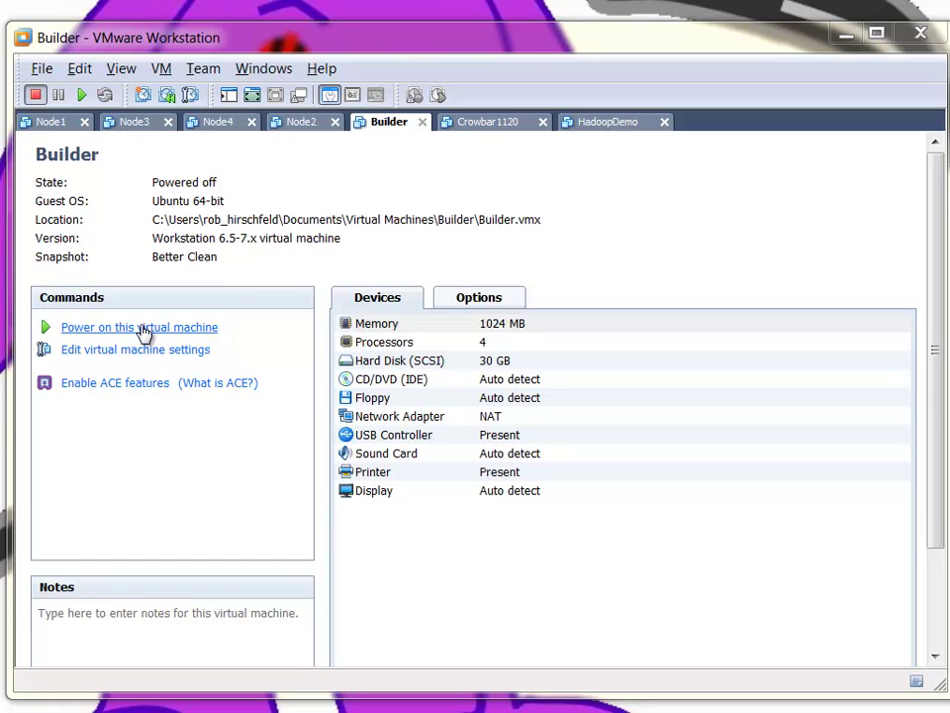
Step: Power on the Builder VM and check its crowbar and src shared folders under Settings > Options
left_click(143, 329)
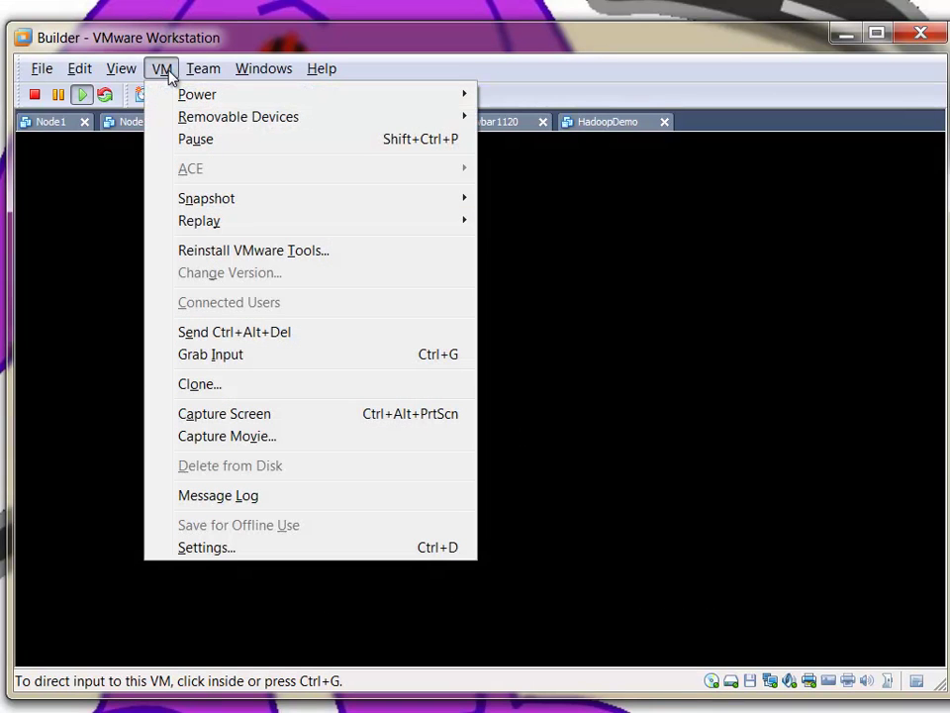
left_click(243, 547)
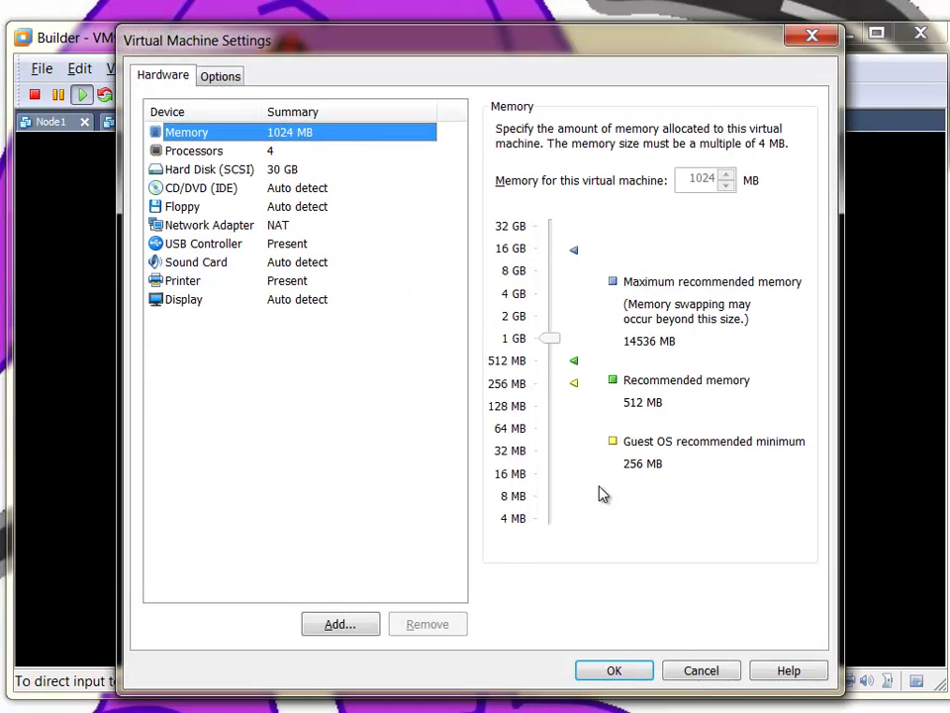
left_click(219, 76)
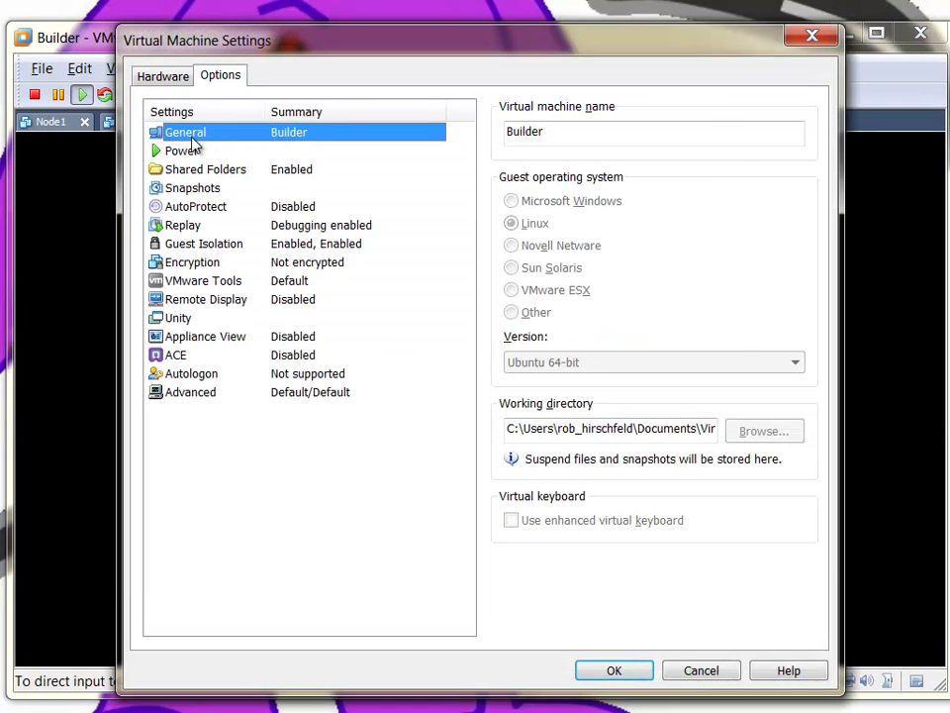
left_click(191, 169)
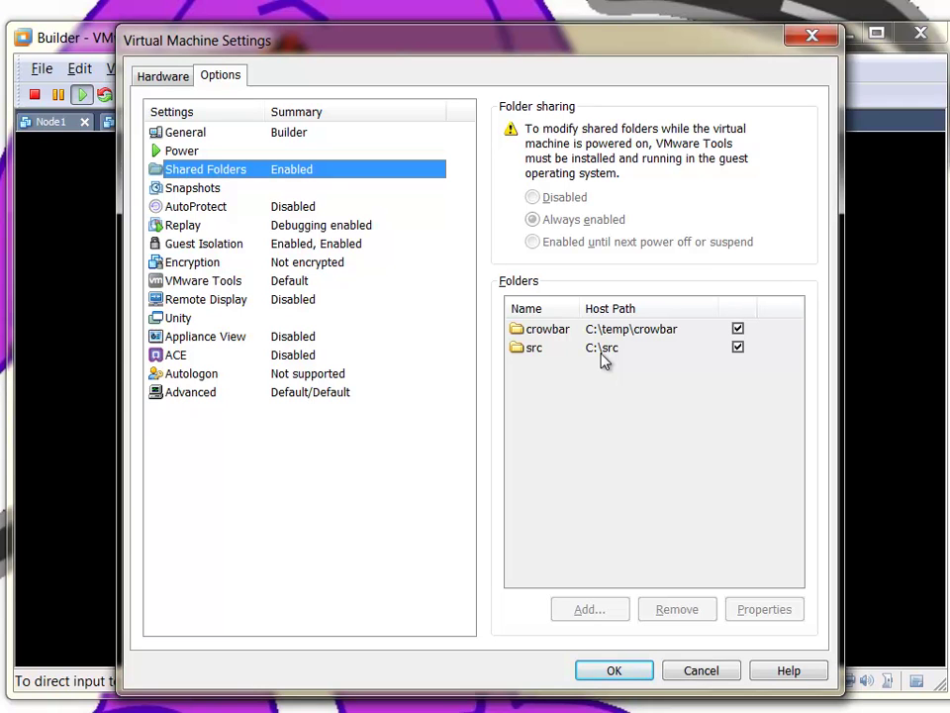
Step: Accept the shared folder settings and log in to the Builder VM's Ubuntu console with the user account
left_click(616, 672)
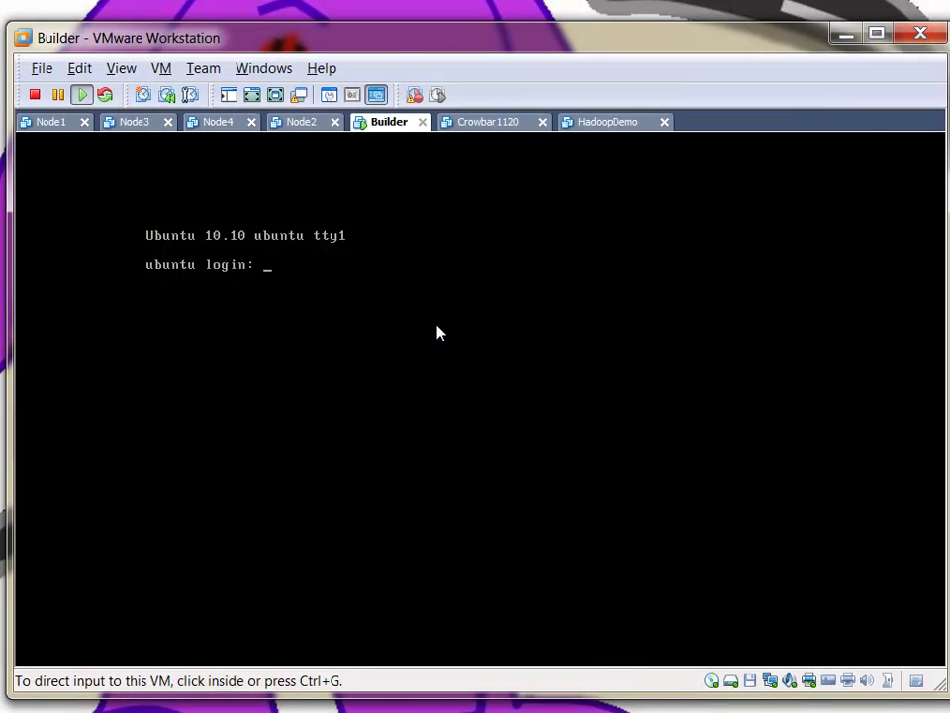
left_click(438, 331)
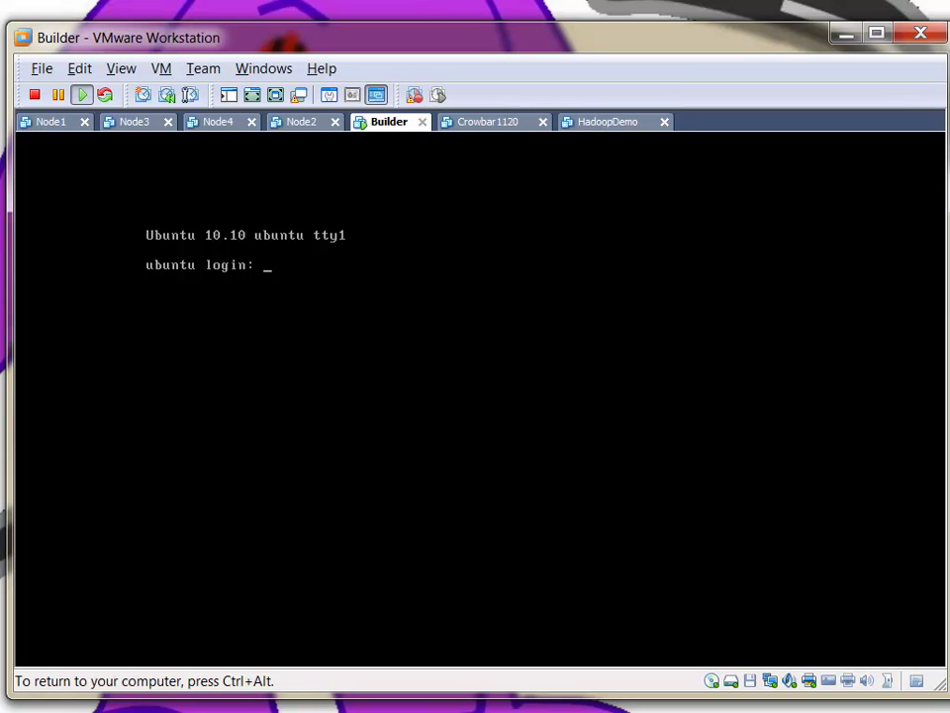
type("crowbar")
key("BackSpace")
key("BackSpace")
key("BackSpace")
key("BackSpace")
key("BackSpace")
key("BackSpace")
key("BackSpace")
type("rob")
key("Return")
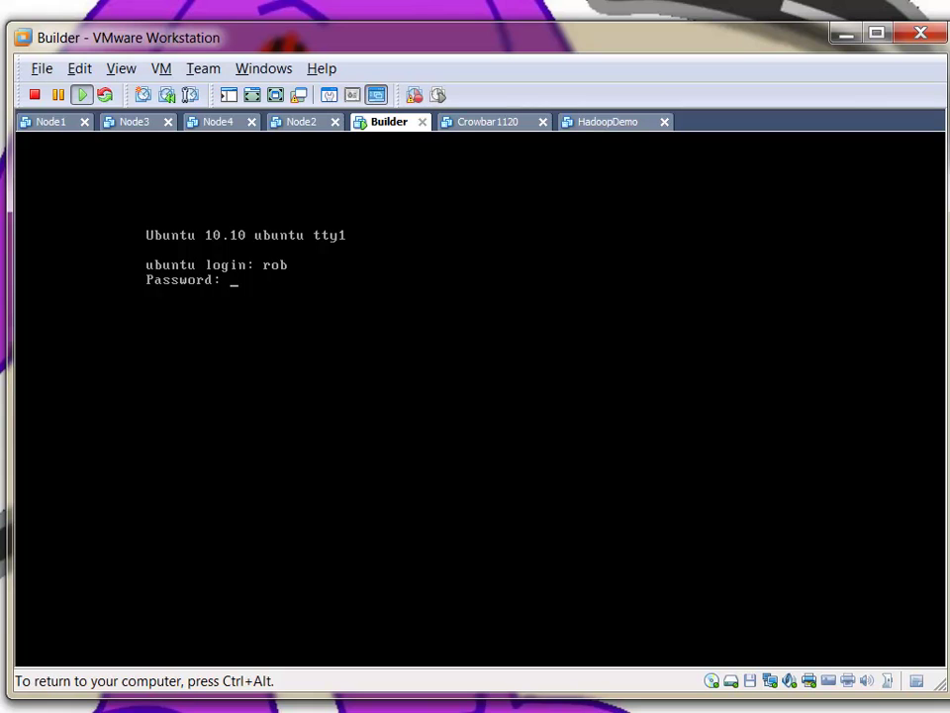
key("Return")
Step: Become root with sudo -i, entering the account password
type("sudo")
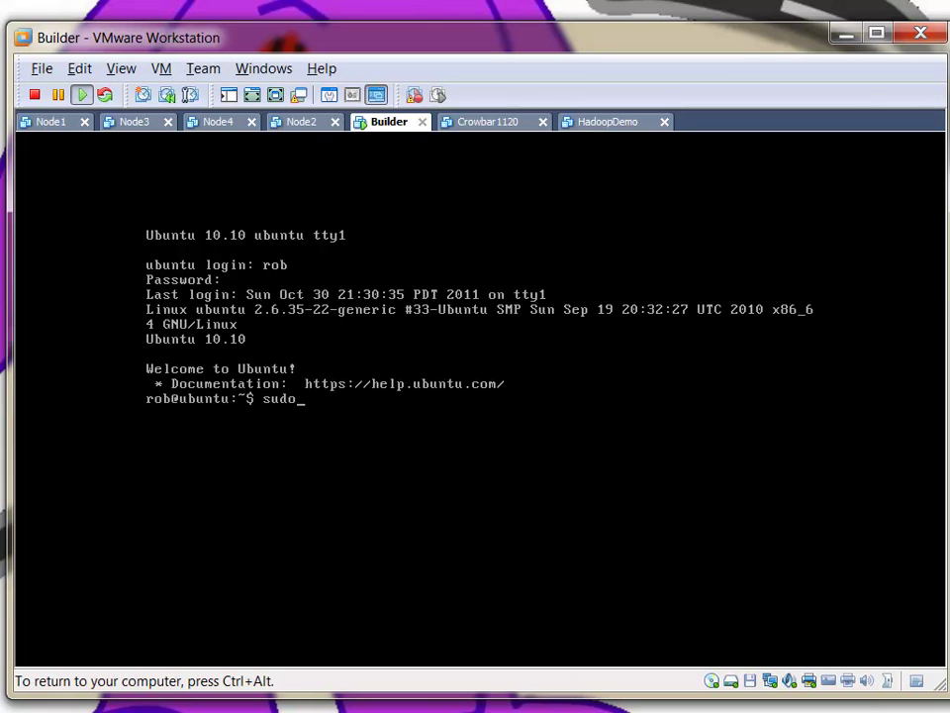
type(" -i")
key("Return")
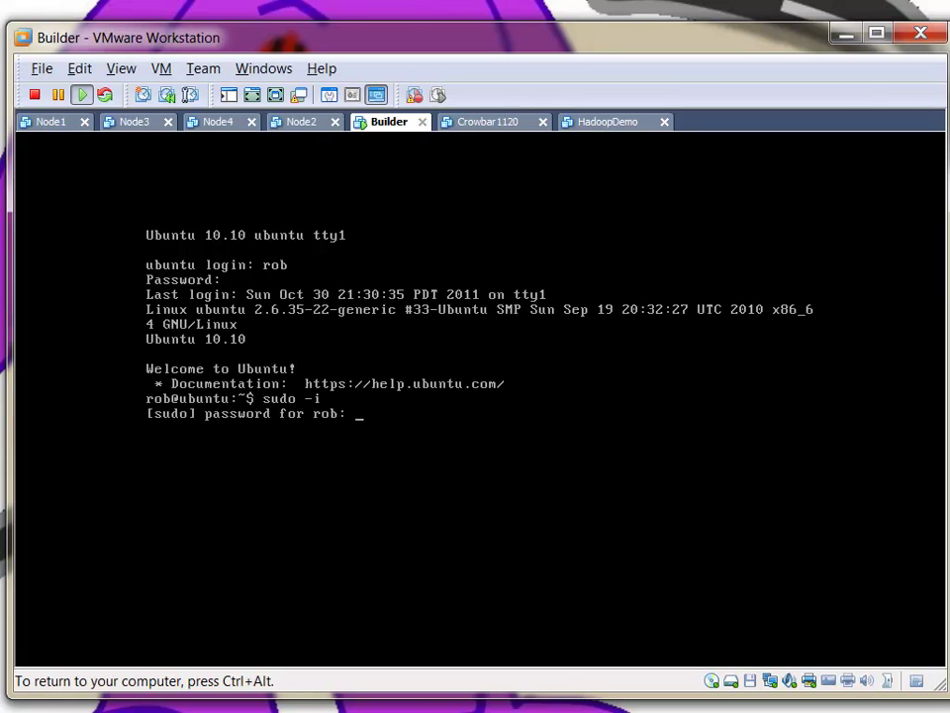
key("Return")
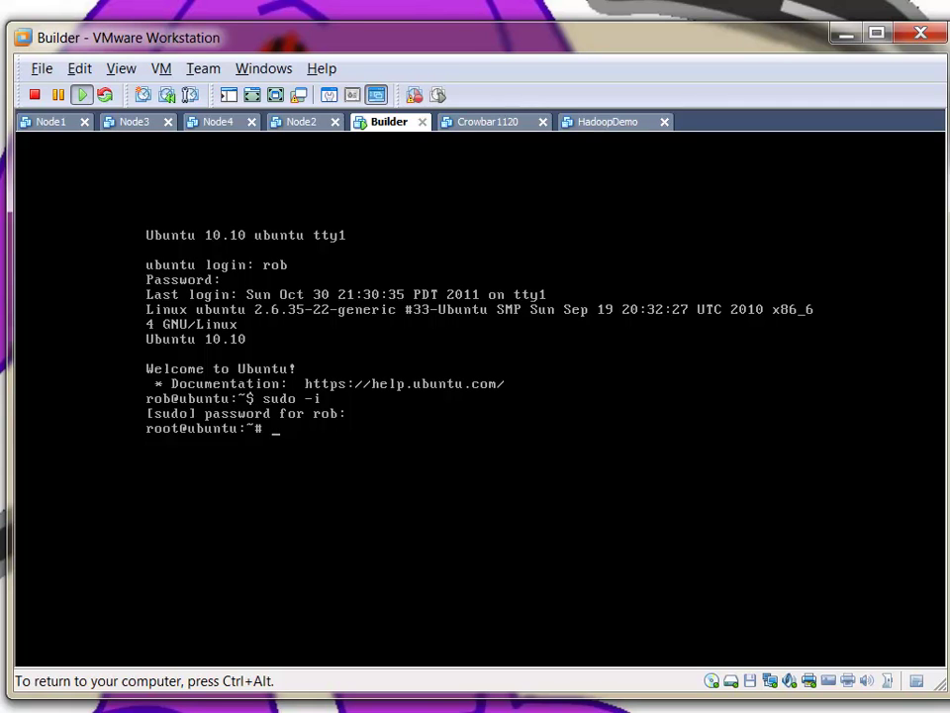
key("ctrl+alt")
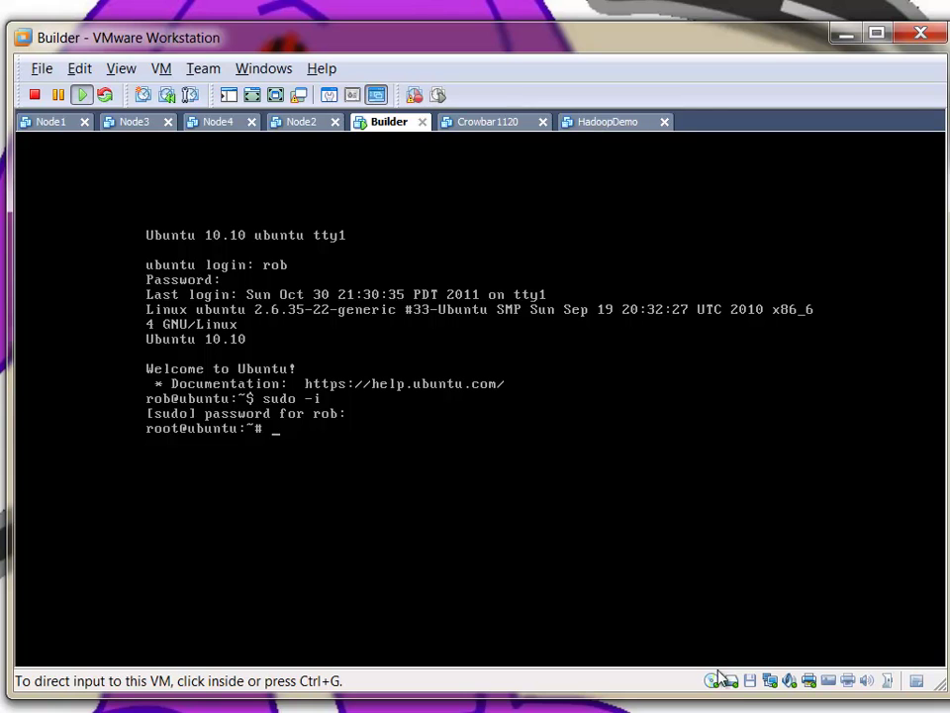
mouse_move(777, 686)
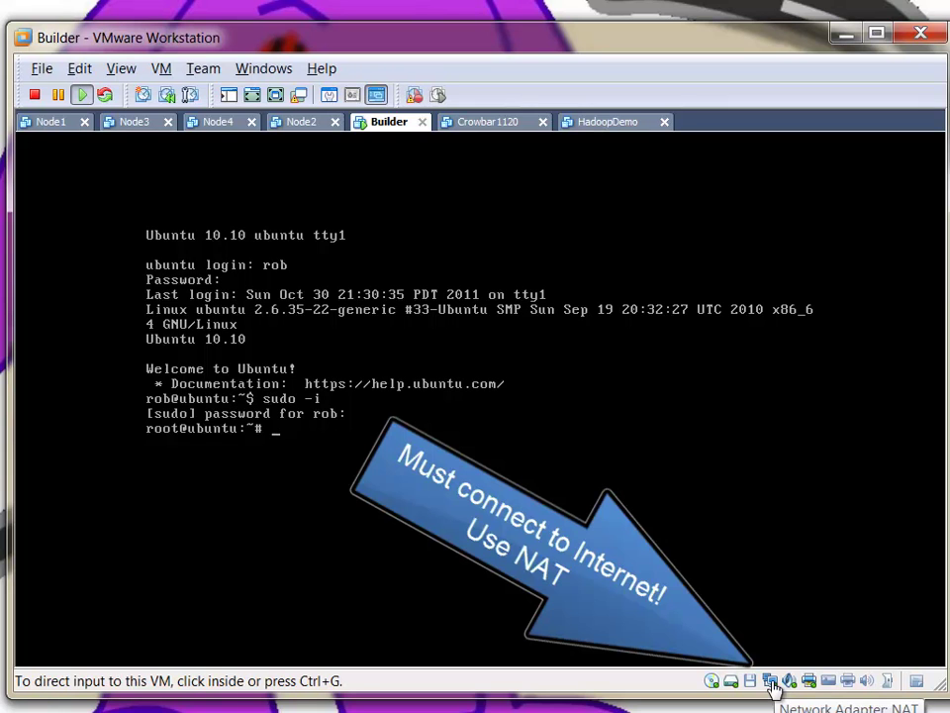
left_click(689, 568)
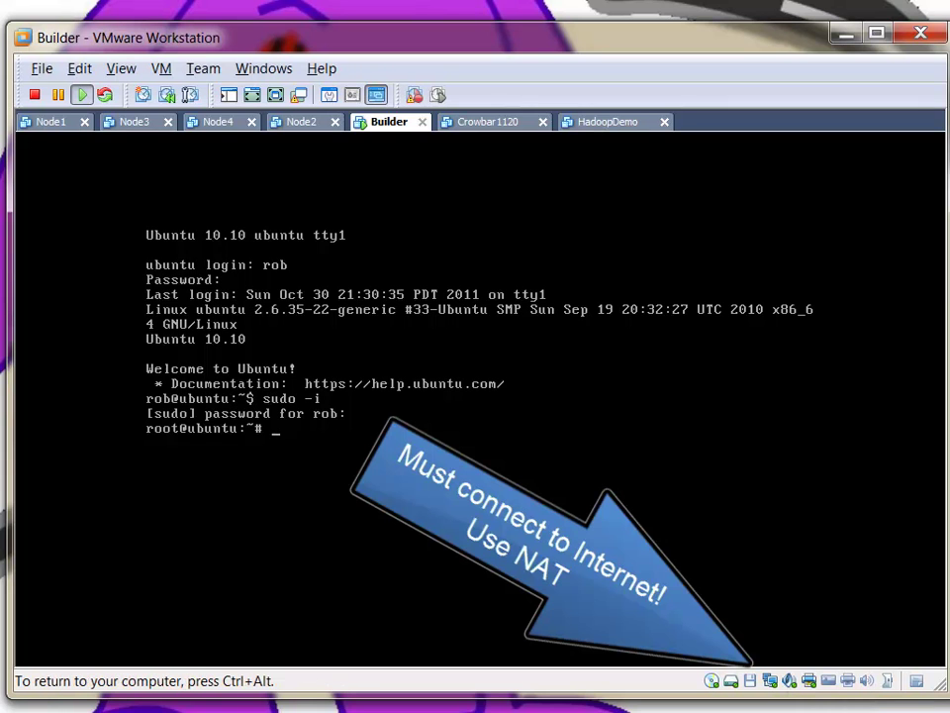
Step: Read through the Build Crowbar steps and Variations, highlighting the apt-get package list
key("ctrl+alt")
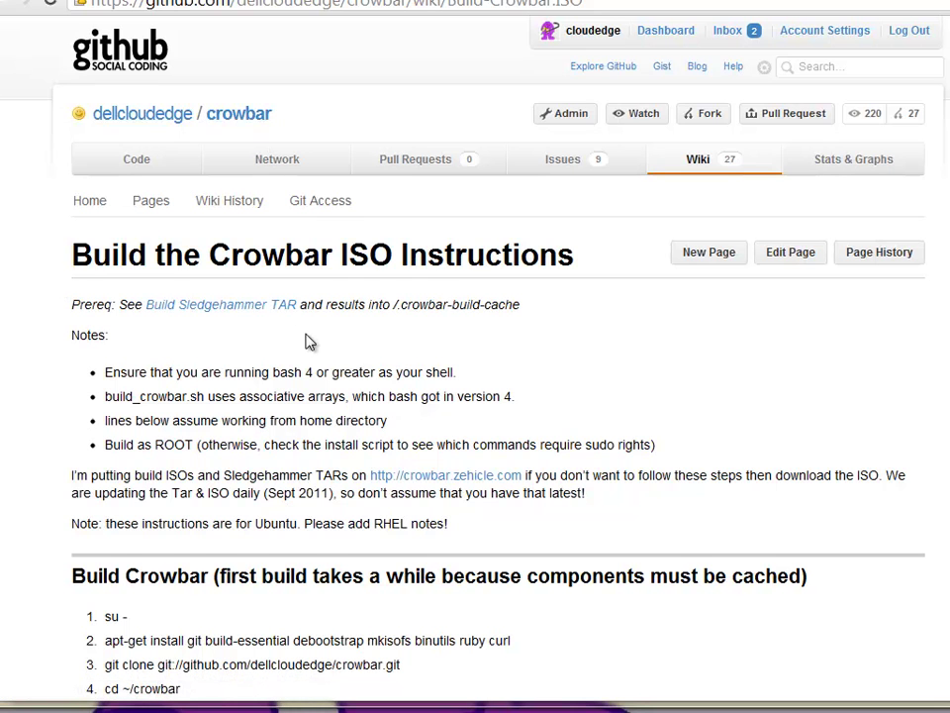
scroll(369, 381, "down", 4)
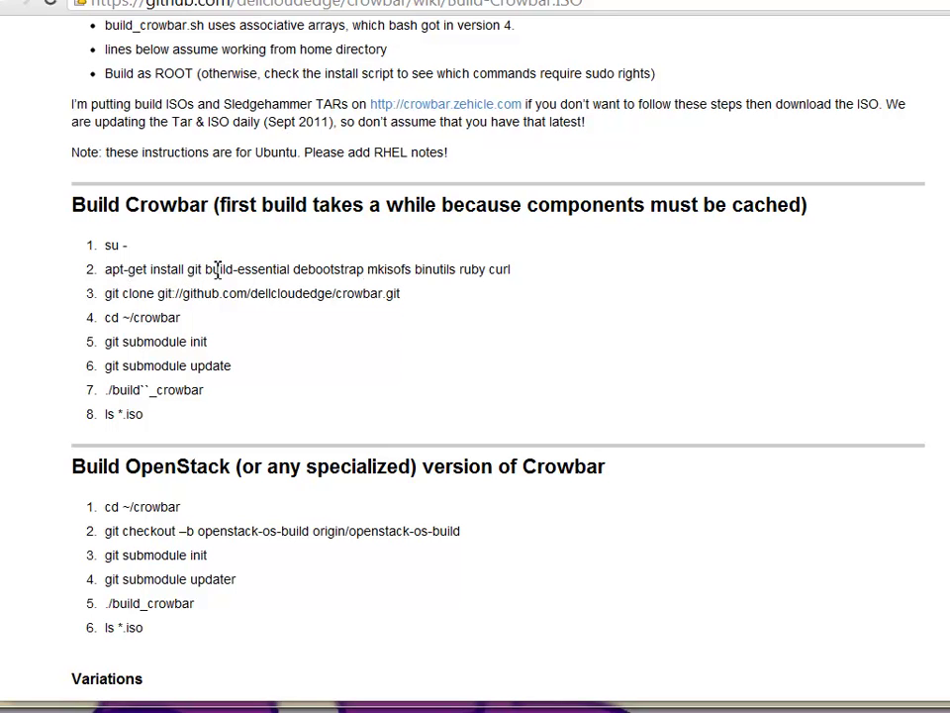
left_click_drag(206, 269, 556, 268)
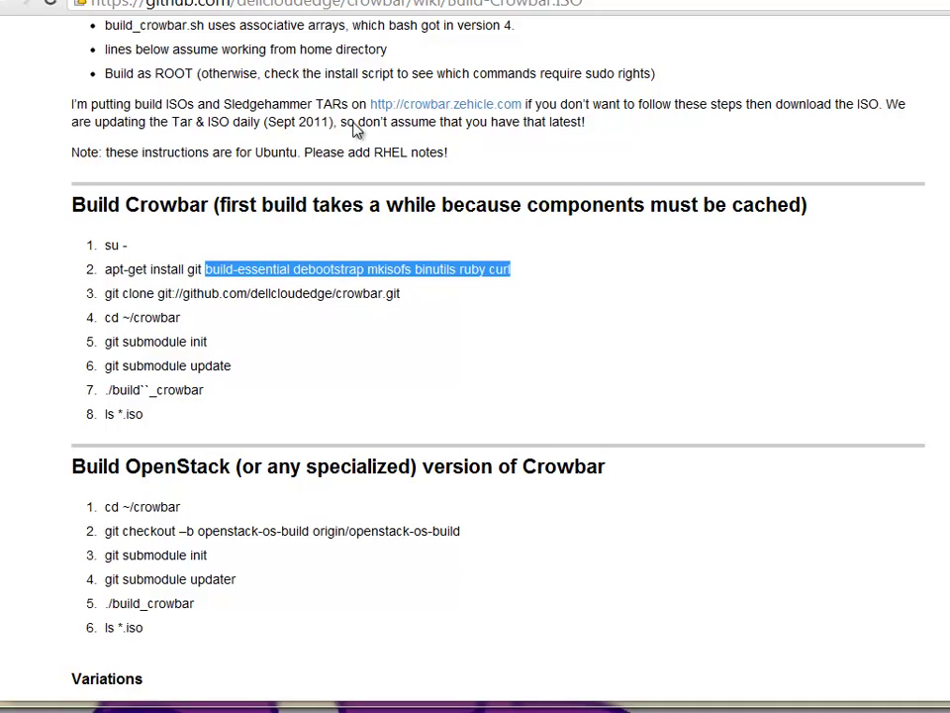
scroll(426, 415, "down", 6)
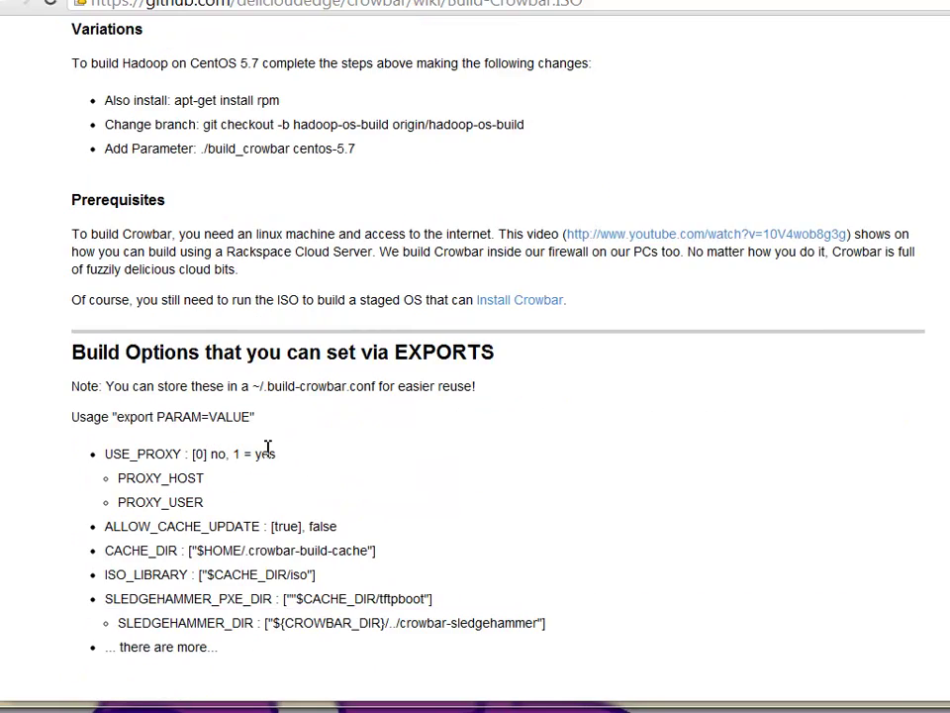
scroll(273, 465, "down", 3)
scroll(282, 473, "up", 3)
scroll(282, 473, "up", 1)
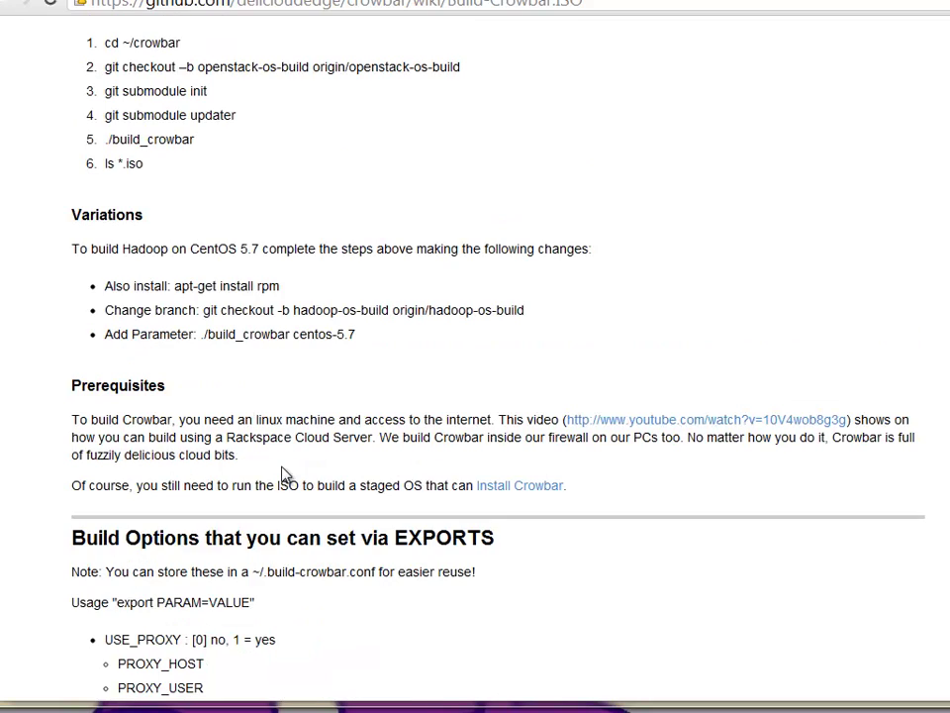
left_click_drag(70, 291, 402, 321)
scroll(402, 322, "up", 10)
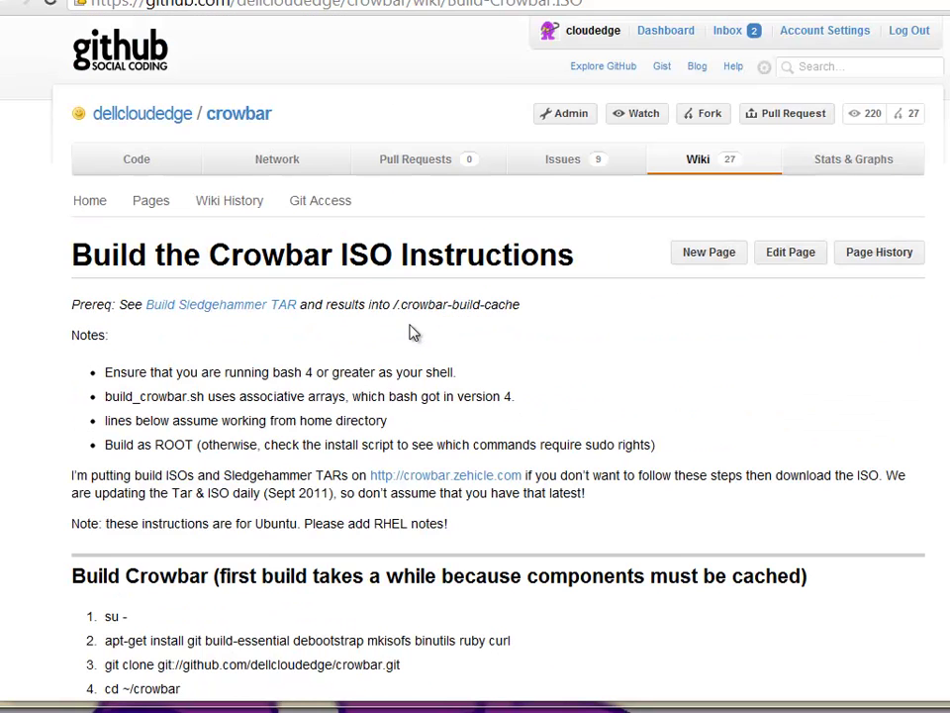
scroll(402, 447, "down", 2)
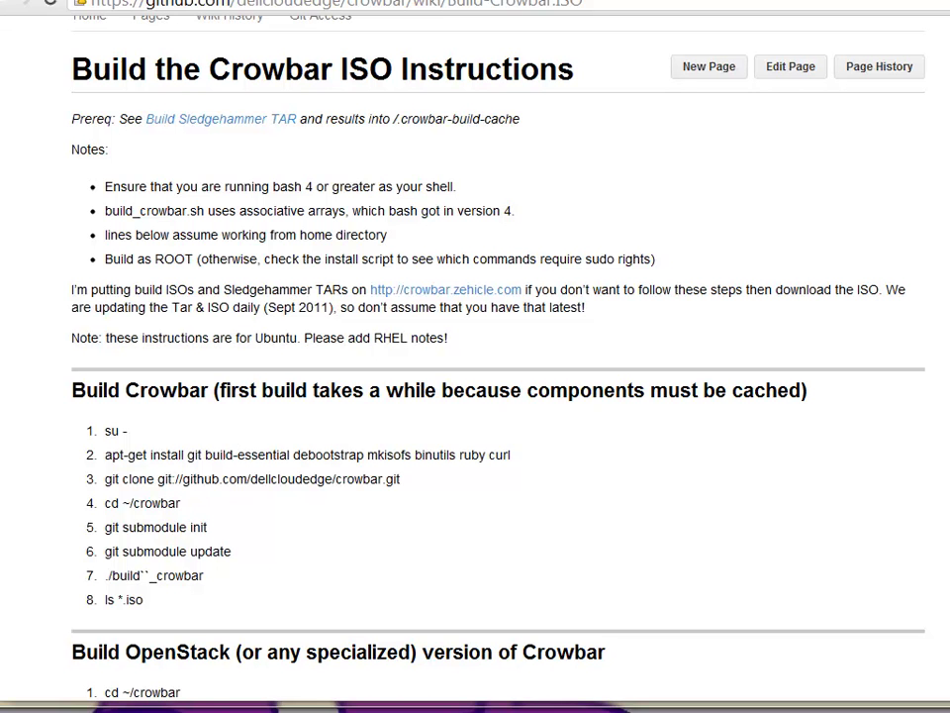
Step: Install git, build-essential, debootstrap, mkisofs, ruby, curl and rpm via apt-get, confirming with Y
left_click(425, 692)
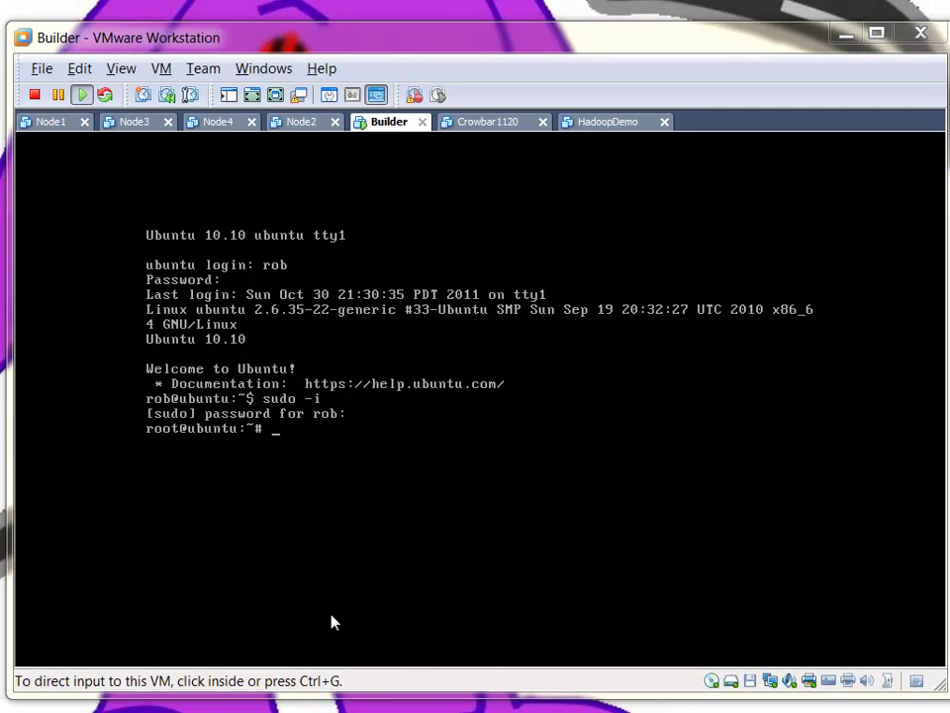
left_click(351, 448)
type("apt-get")
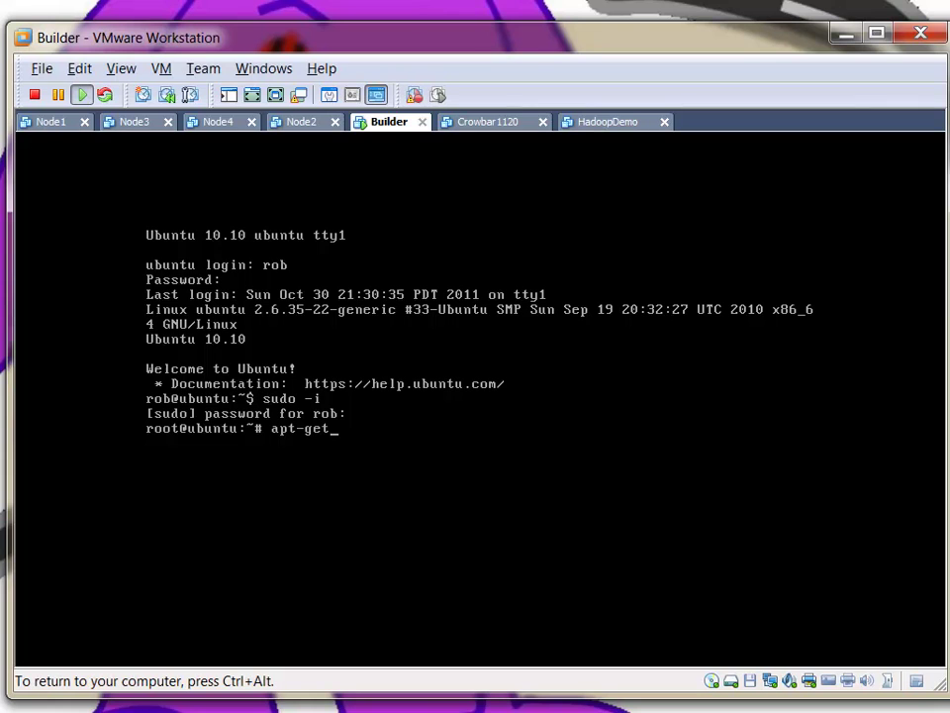
type(" install git b")
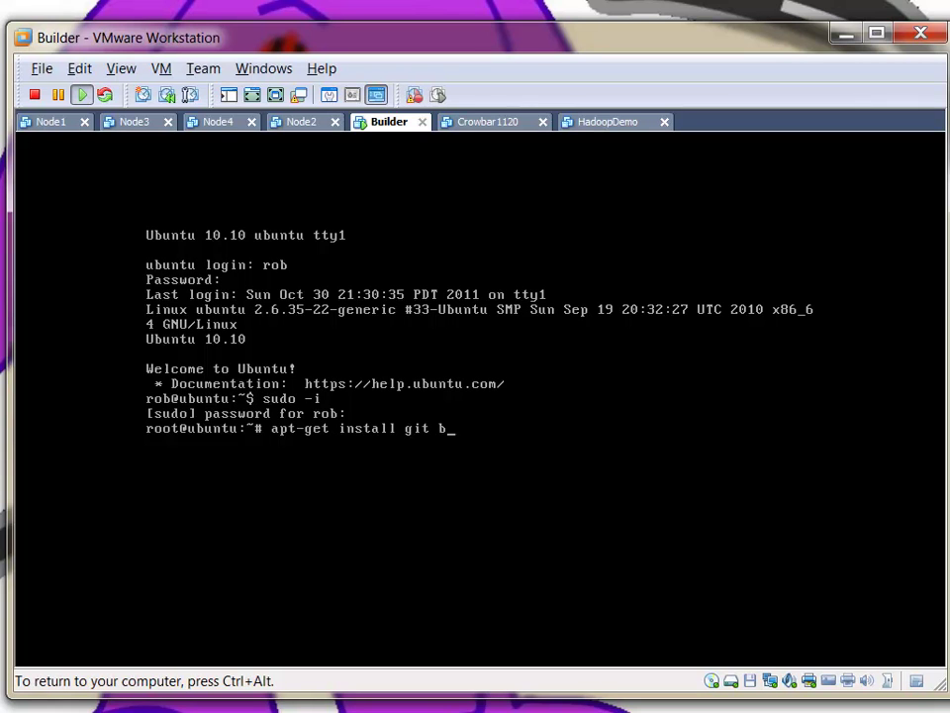
type("uild-essential deboo")
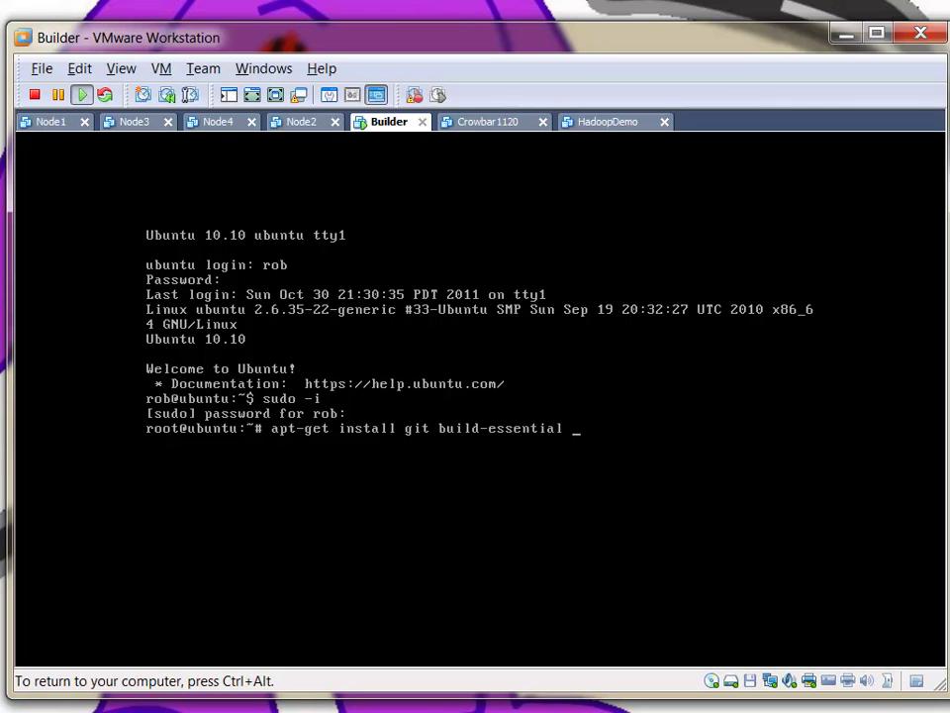
type("tstrap mkiso")
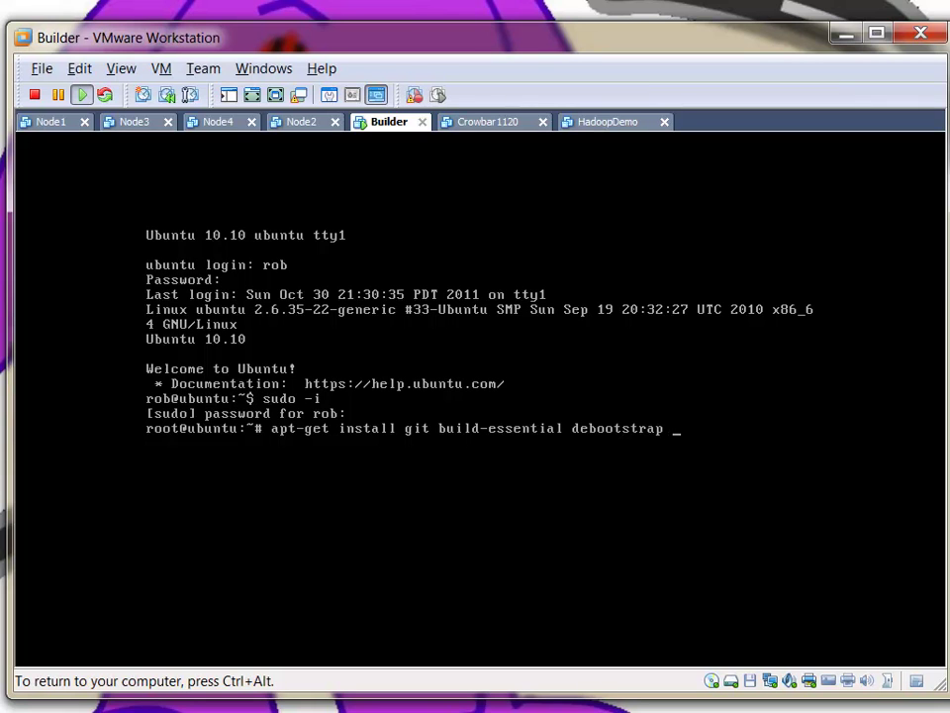
type("fs ruby ")
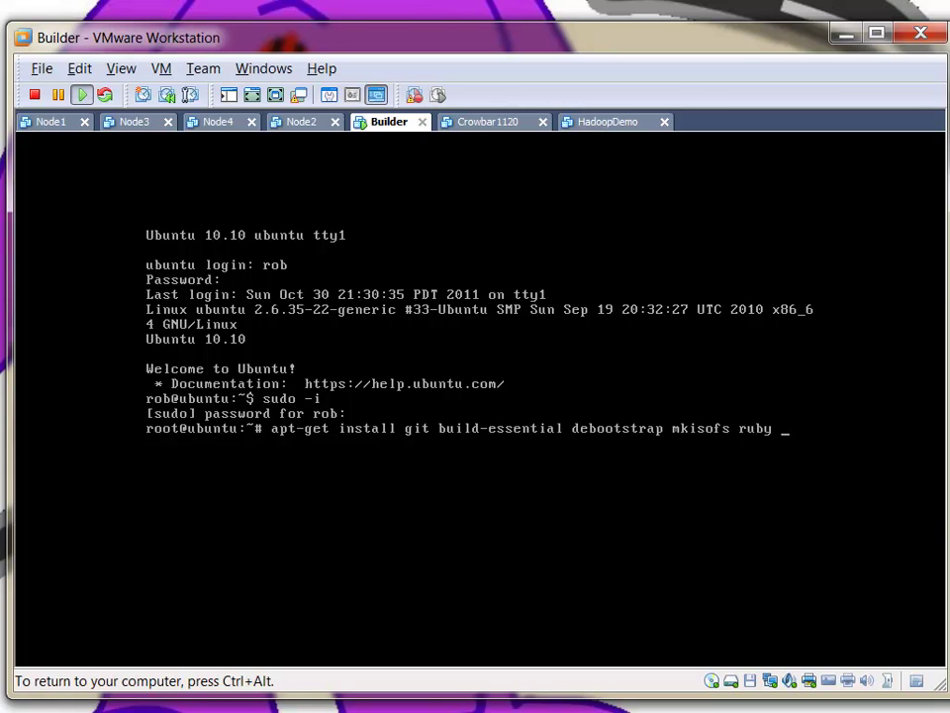
type("curl rpm")
key("Return")
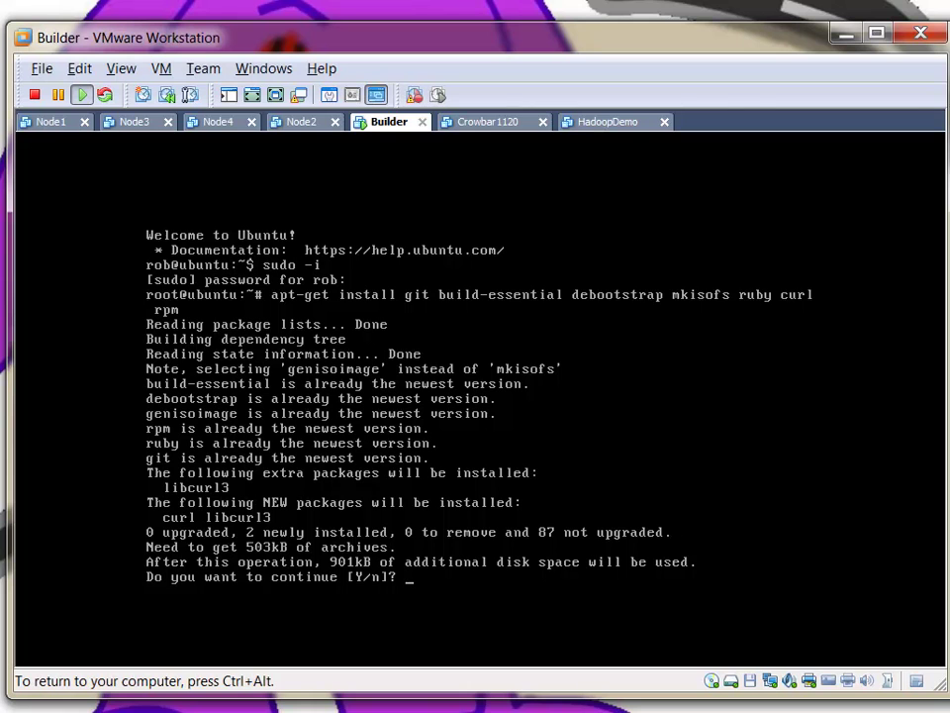
type("Y")
key("Return")
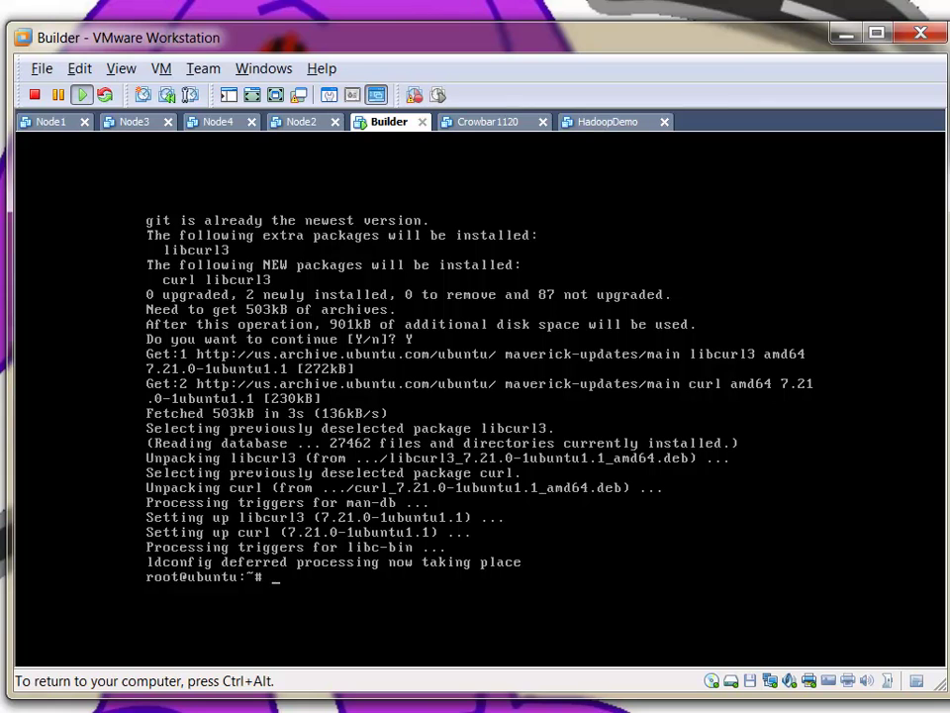
key("ctrl+alt")
Step: Select the git clone command in the wiki steps, then move the browser aside to show the VM
left_click(320, 323)
key("ctrl+alt")
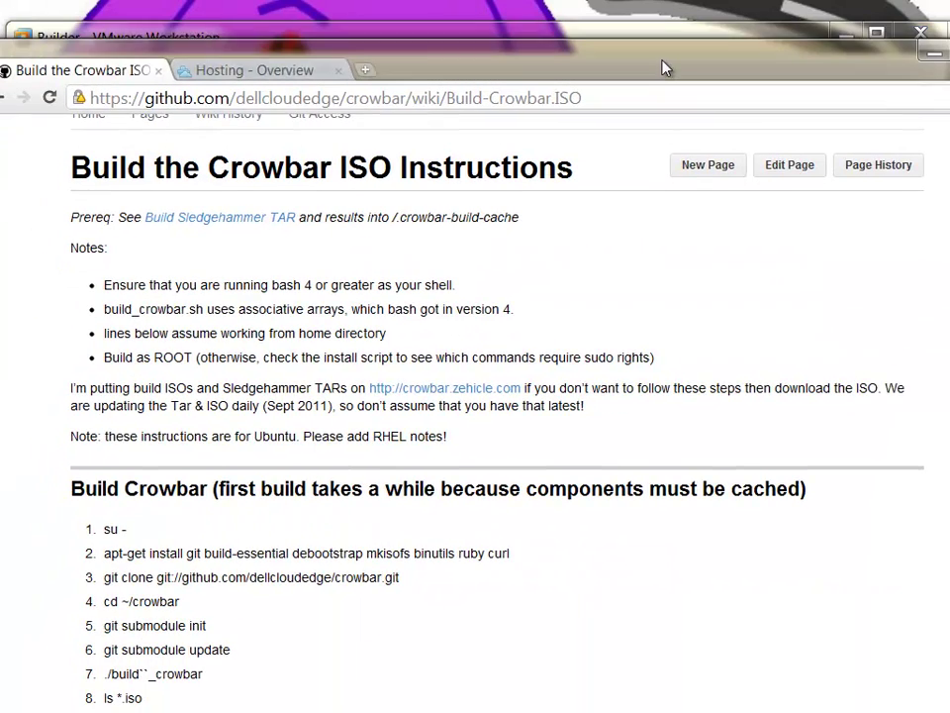
scroll(470, 574, "down", 3)
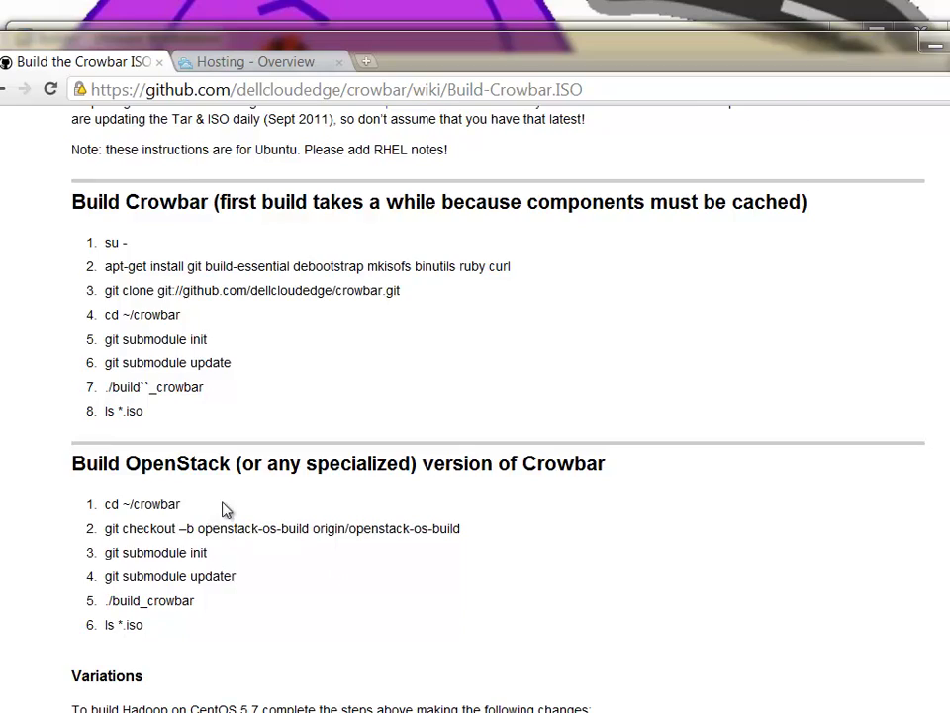
scroll(382, 514, "down", 2)
scroll(352, 510, "up", 4)
scroll(296, 534, "down", 3)
scroll(277, 556, "down", 3)
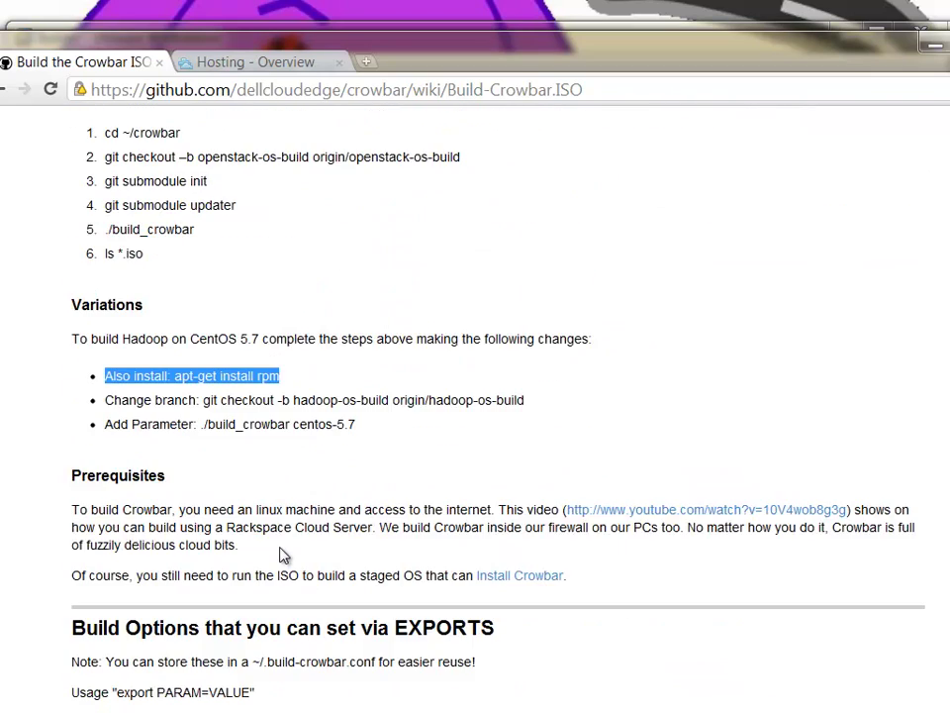
scroll(282, 555, "up", 4)
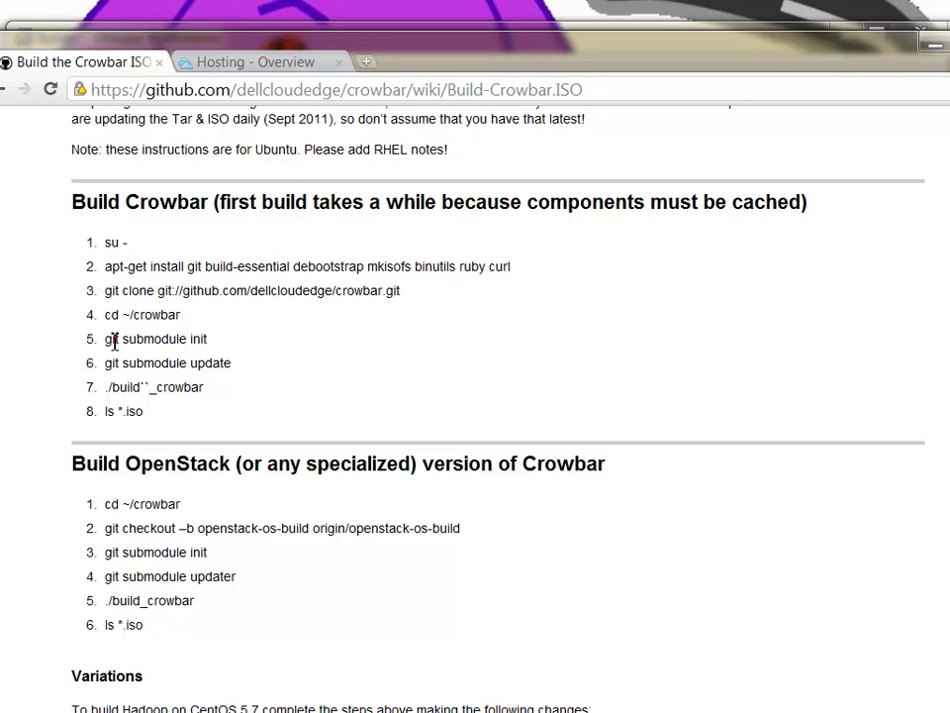
left_click_drag(105, 290, 401, 291)
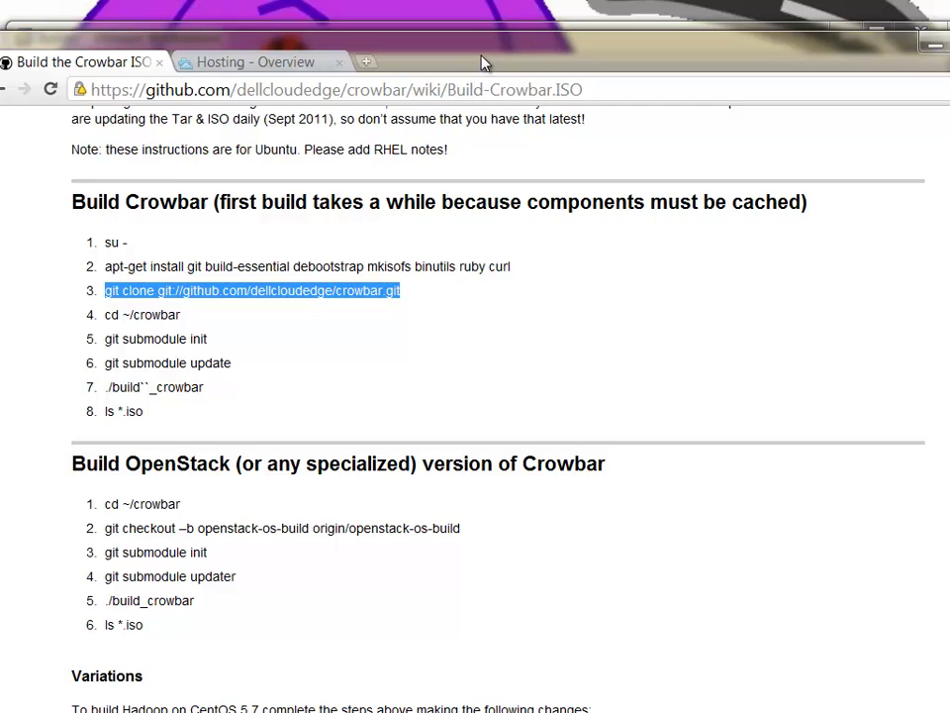
left_click_drag(484, 63, 418, 712)
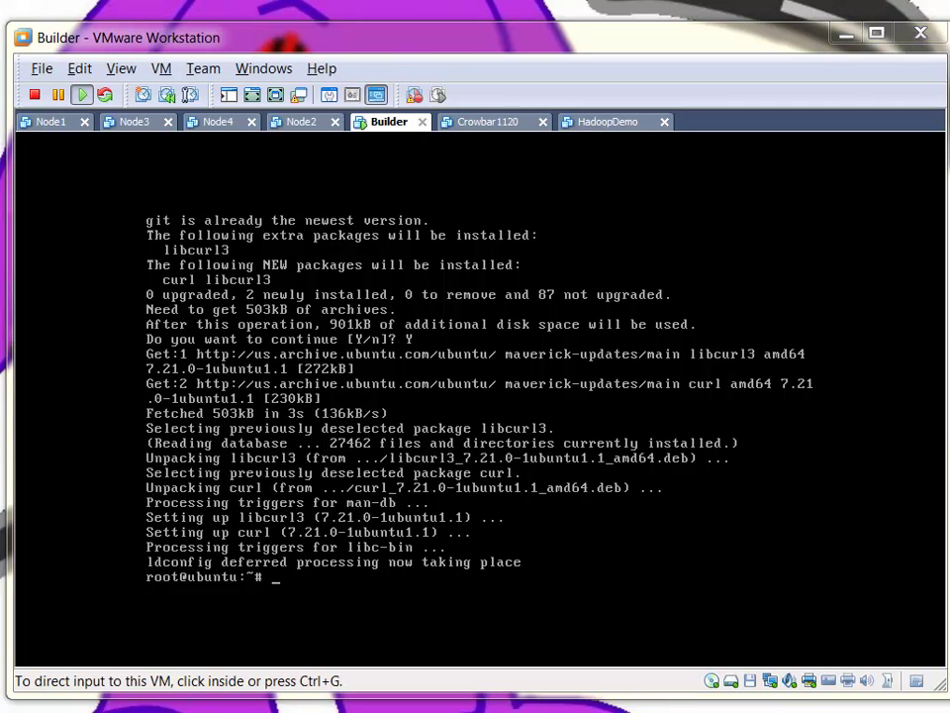
Step: Clone git://github.com/dellcloudedge/crowbar.git in the Builder VM's root shell
left_click(302, 579)
type("git ")
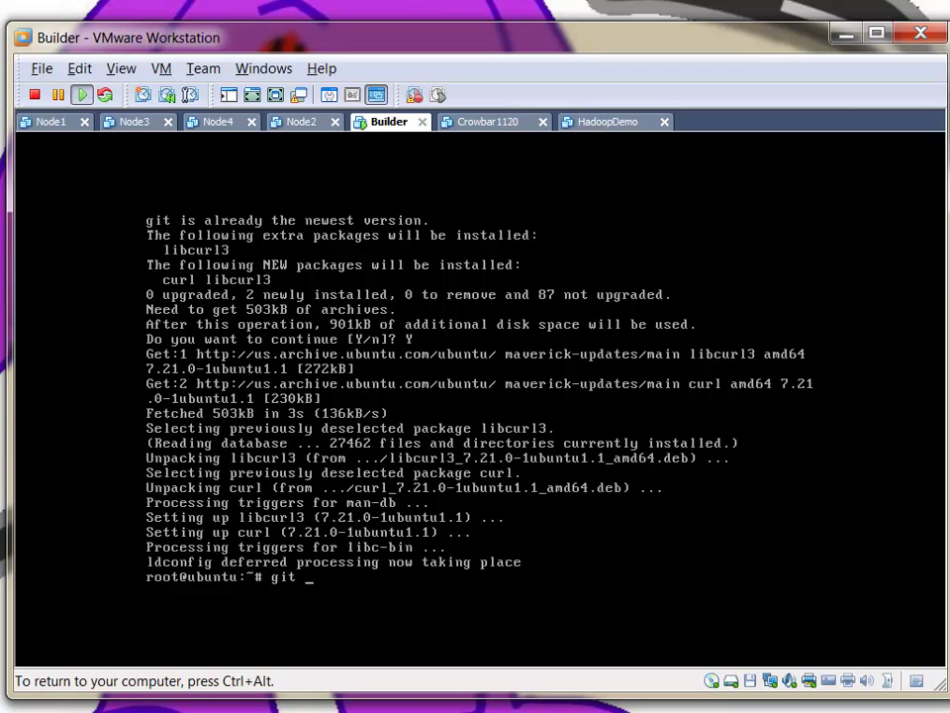
type("clone git://githu")
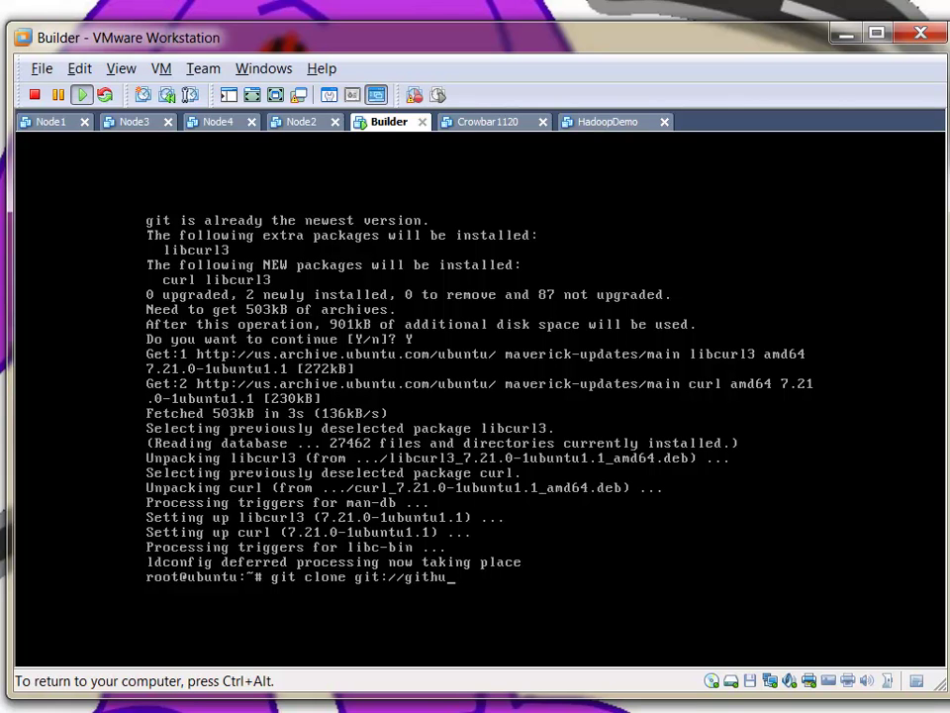
type("b.com/dellcloudedge/")
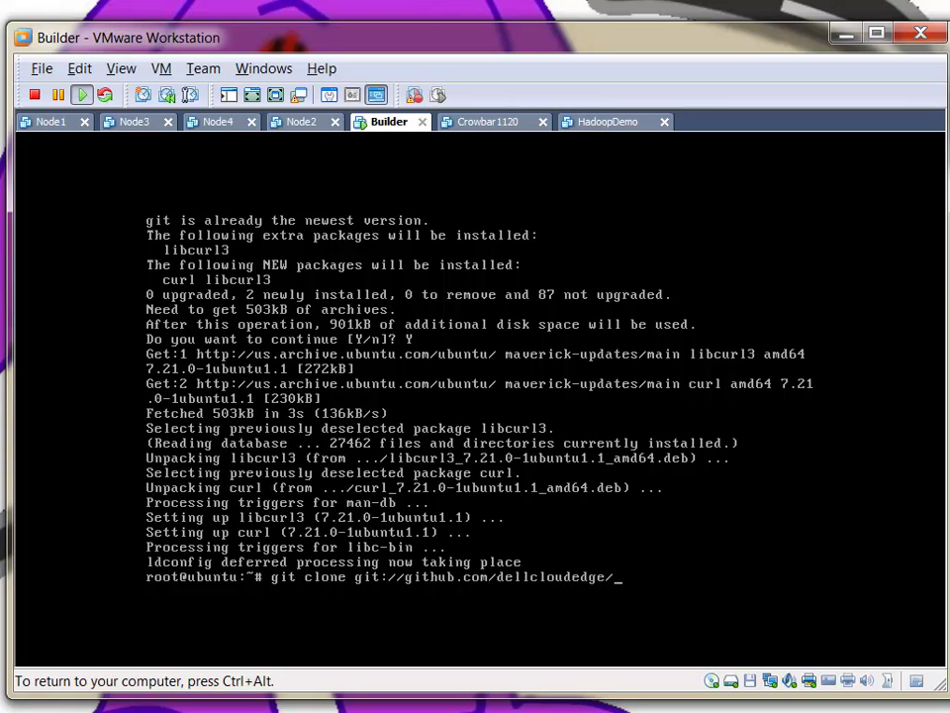
type("crowbar.gi")
type("t")
key("Return")
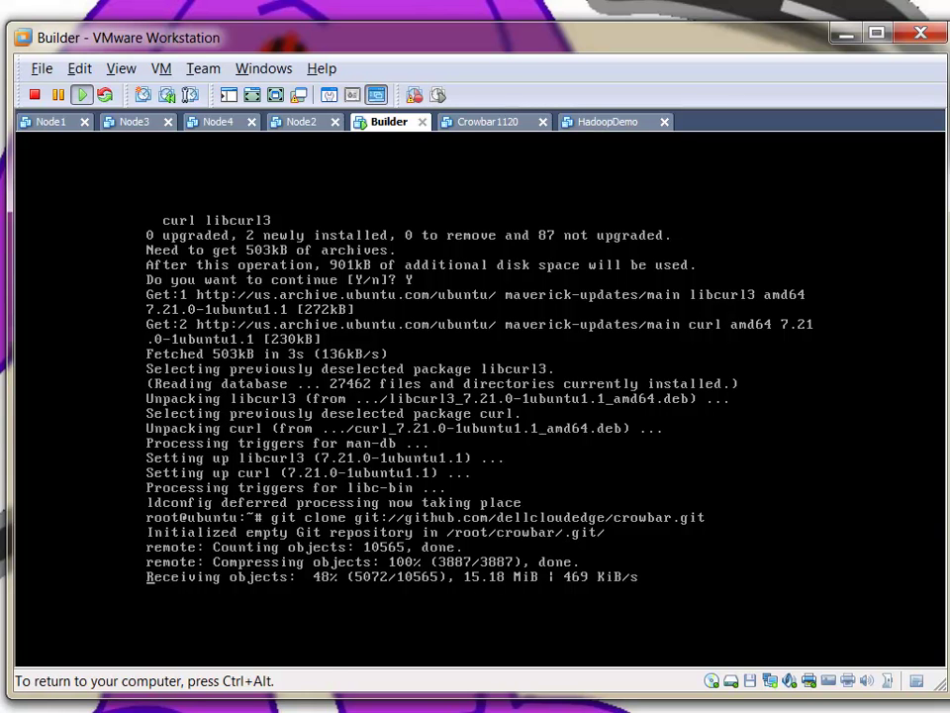
key("ctrl+alt")
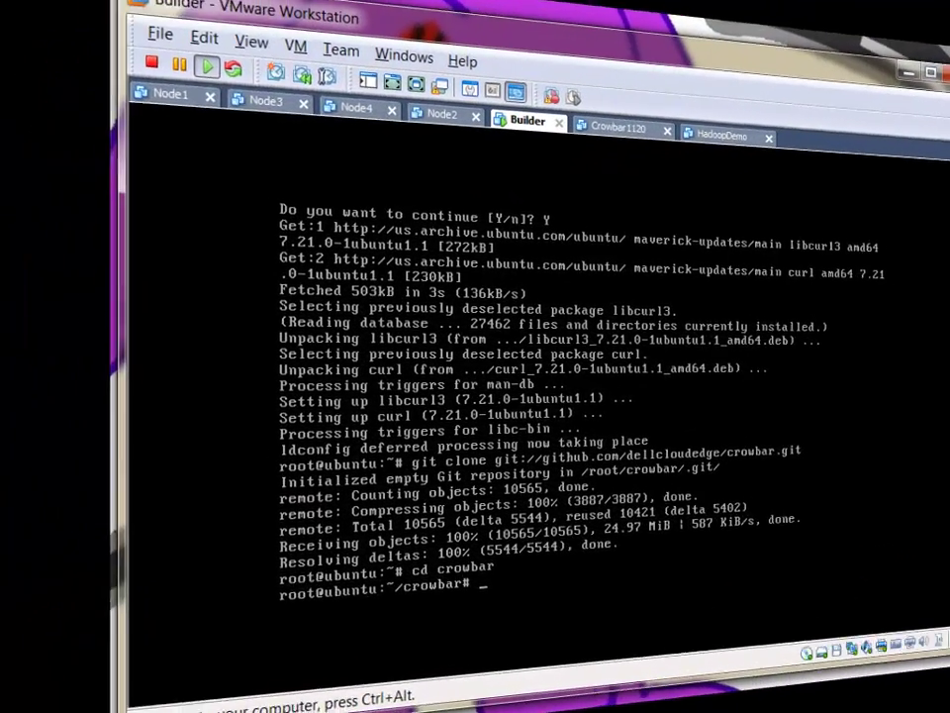
Step: Run git submodule init in ~/crowbar, then open .git/config in vi
type("cd ")
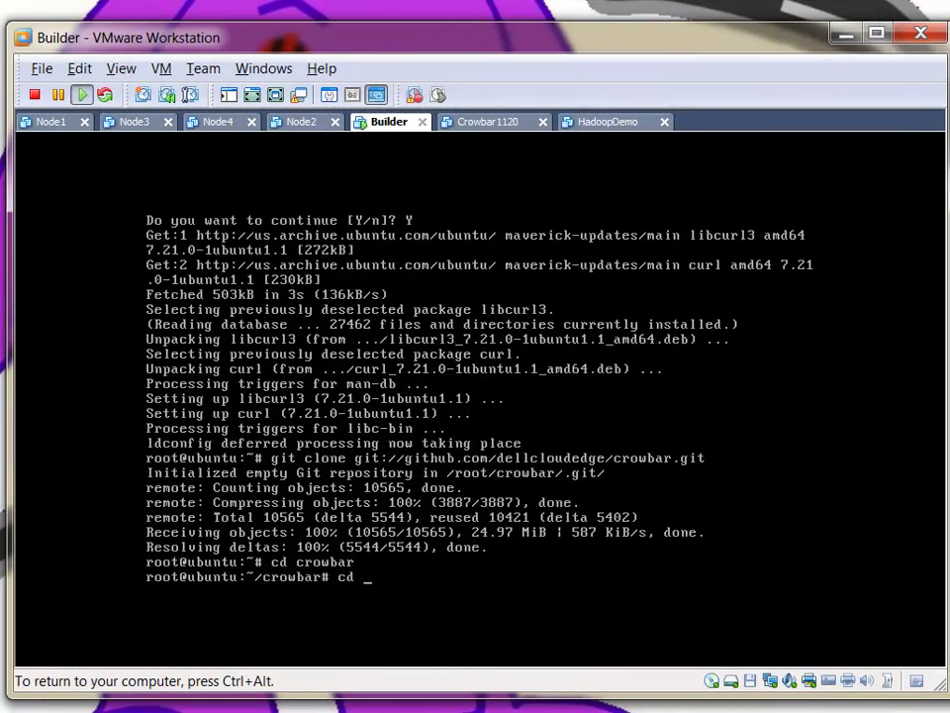
type("!/c")
key("BackSpace")
key("BackSpace")
key("BackSpace")
key("BackSpace")
key("BackSpace")
key("BackSpace")
type("git submodule")
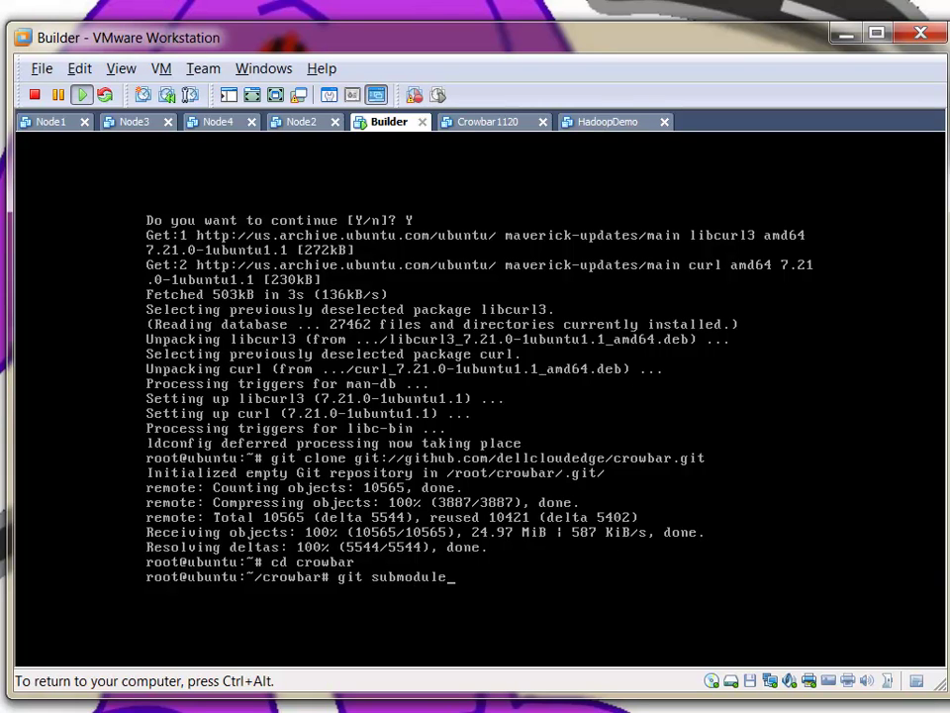
type(" init")
key("Return")
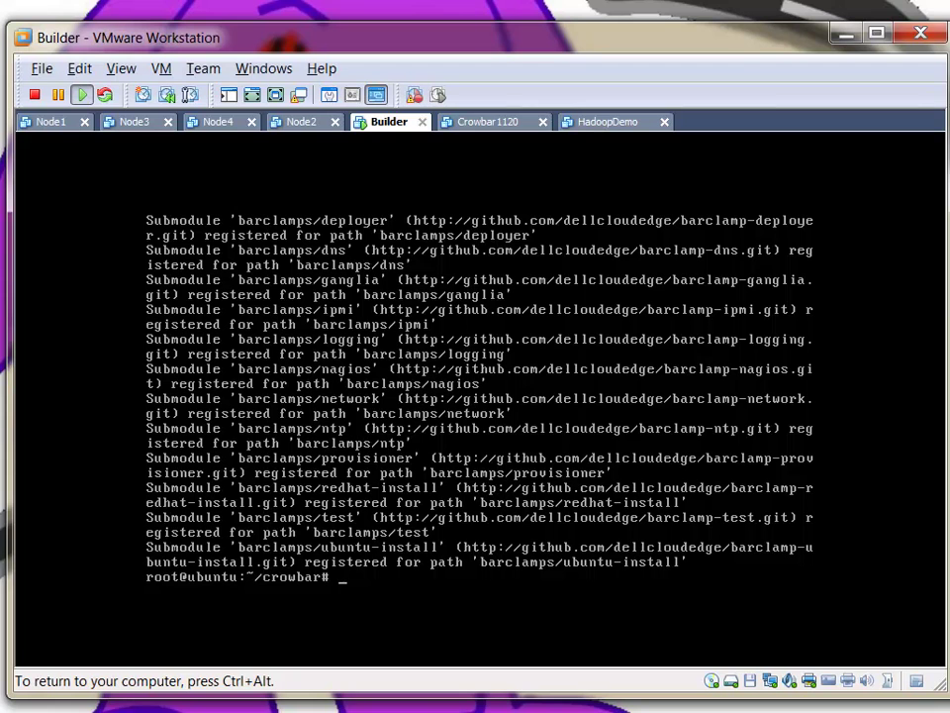
type("vi .git/config")
key("Return")
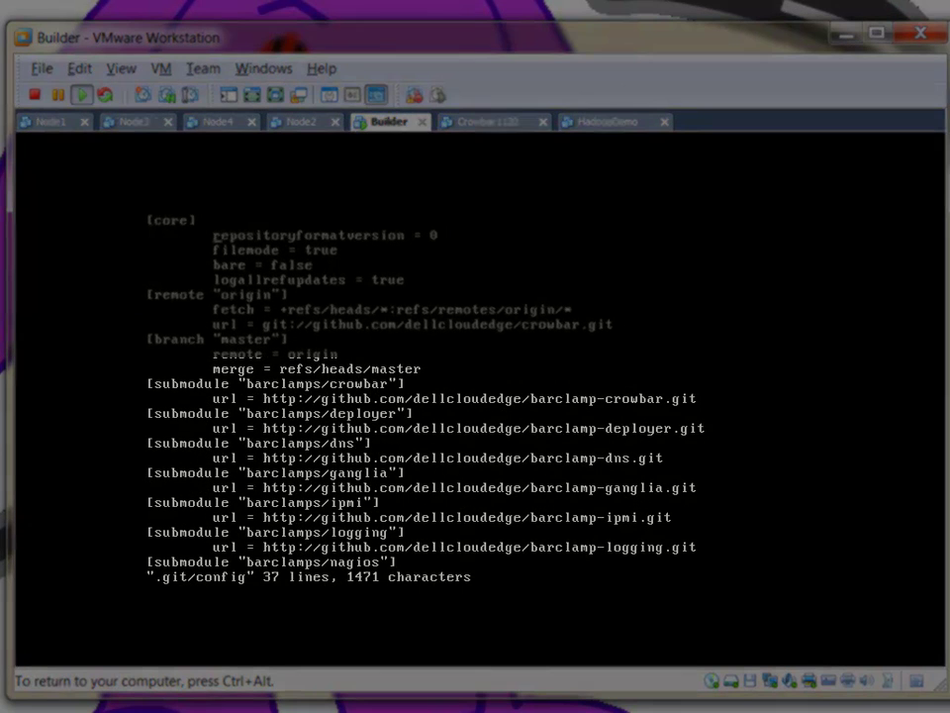
key("Down")
key("Down")
key("Down")
key("Down")
key("Down")
key("Down")
key("Down")
key("Down")
key("Down")
key("Down")
key("Down")
key("Down")
key("Down")
key("Down")
key("Down")
key("Down")
key("Down")
key("Down")
key("Down")
key("Down")
key("Down")
key("Down")
key("Down")
key("Down")
key("Down")
key("Down")
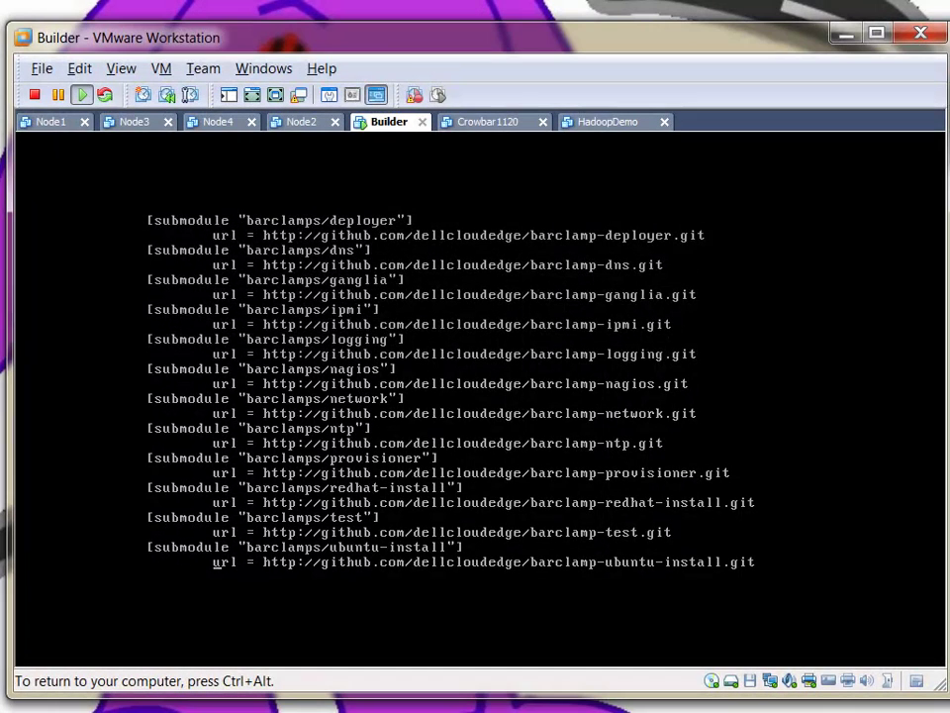
type(":q")
key("Return")
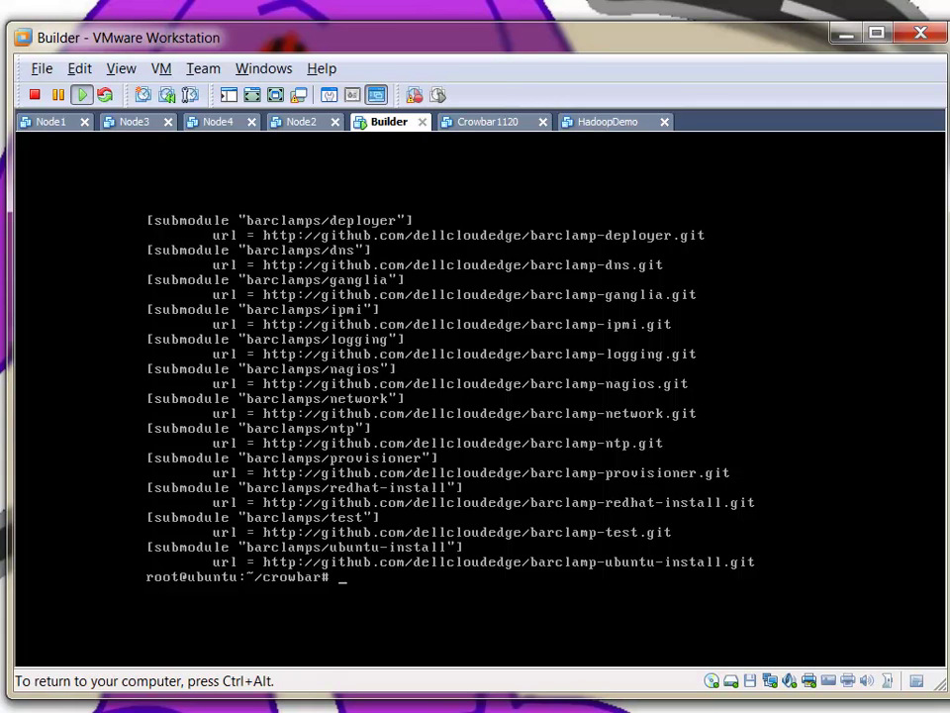
key("ctrl+alt")
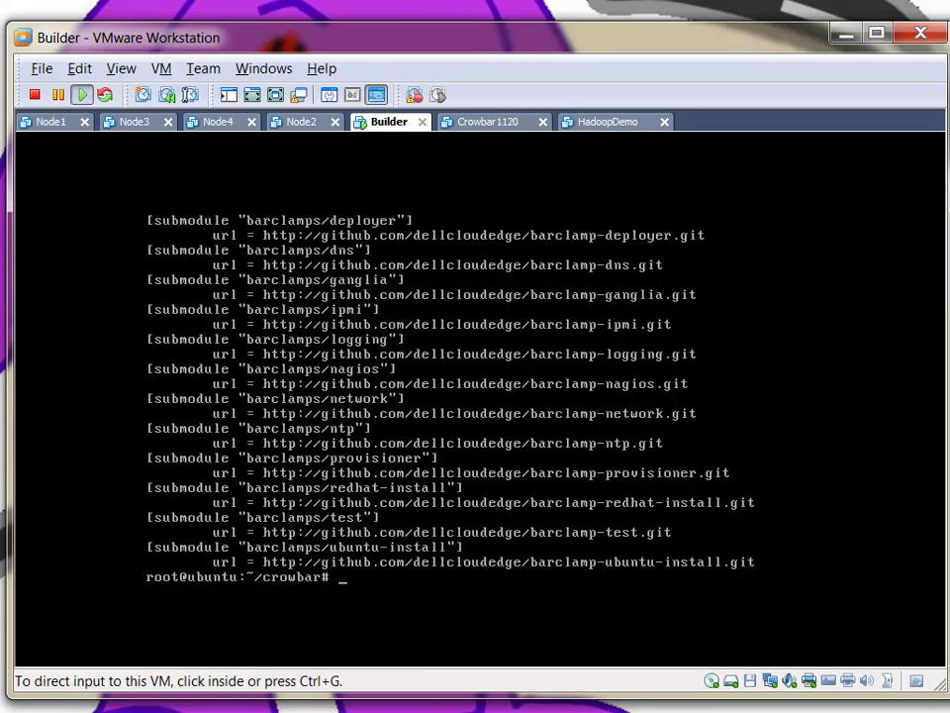
left_click(380, 669)
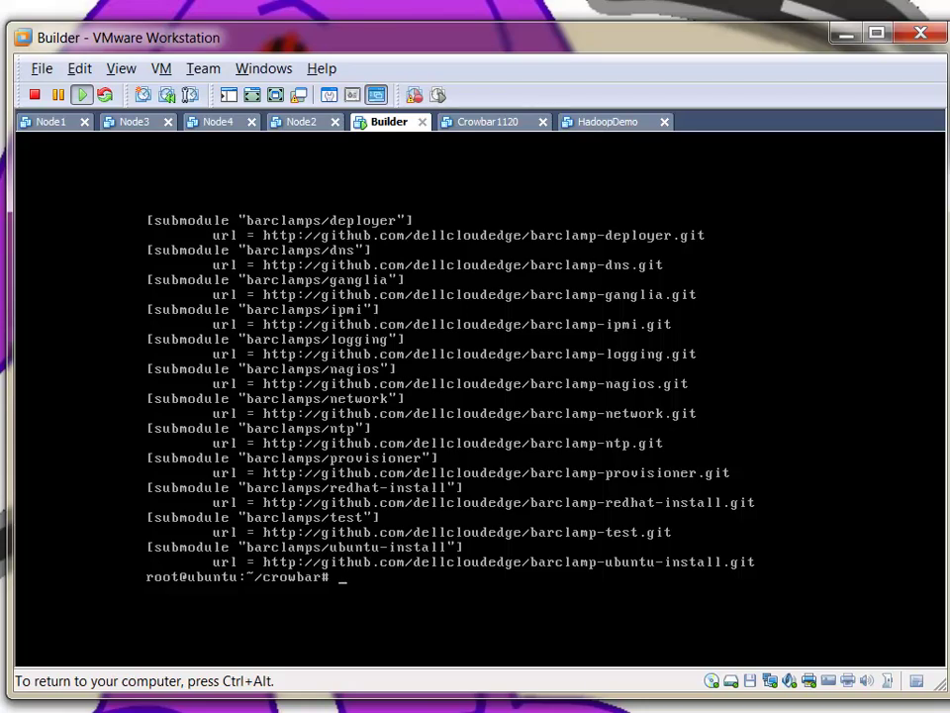
Step: Check out a new hadoop-os-build branch tracking origin/hadoop-os-build
type("git checkout ")
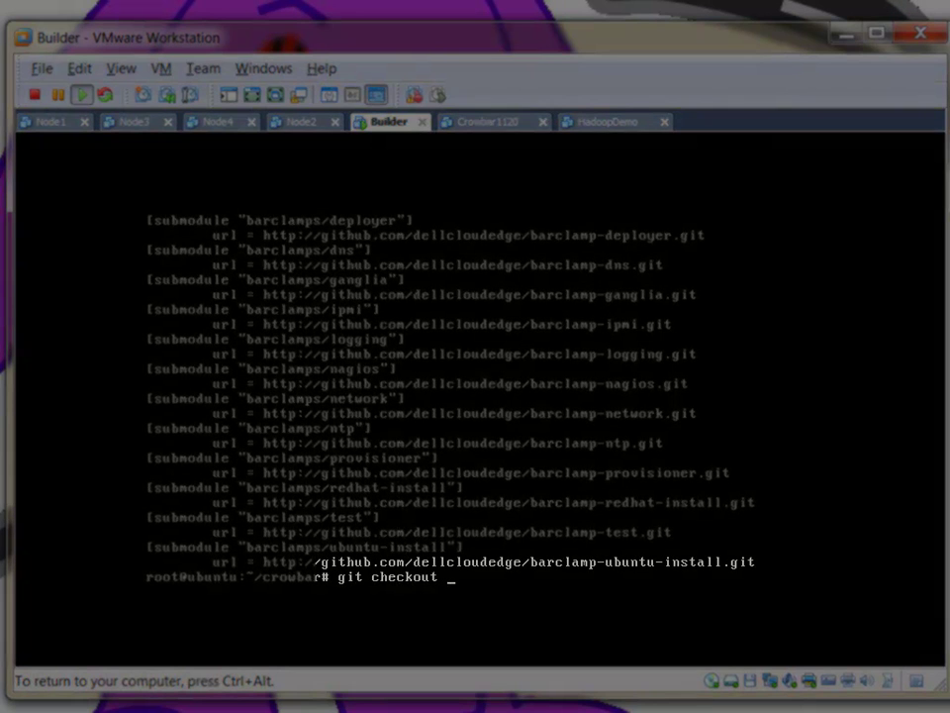
type("-b hadoop-os")
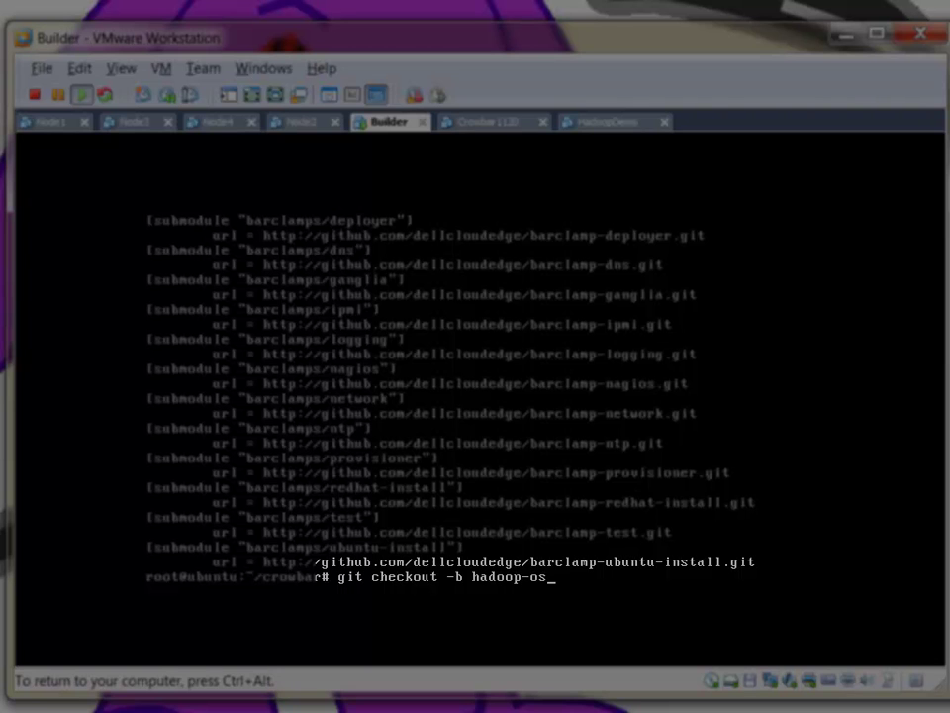
type("-build origin/")
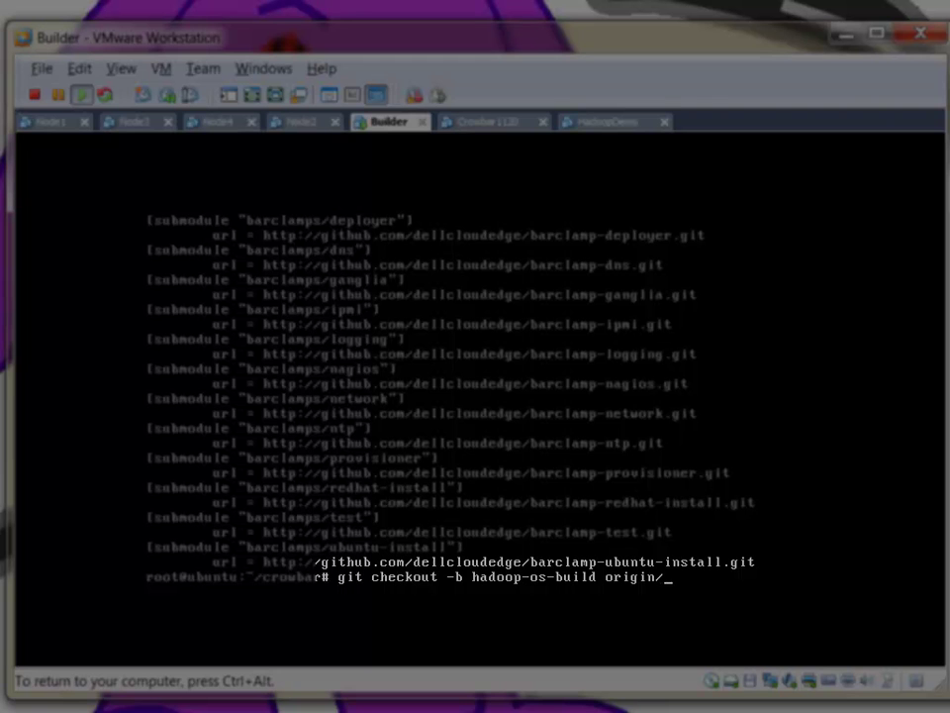
type("hadoop-os-build")
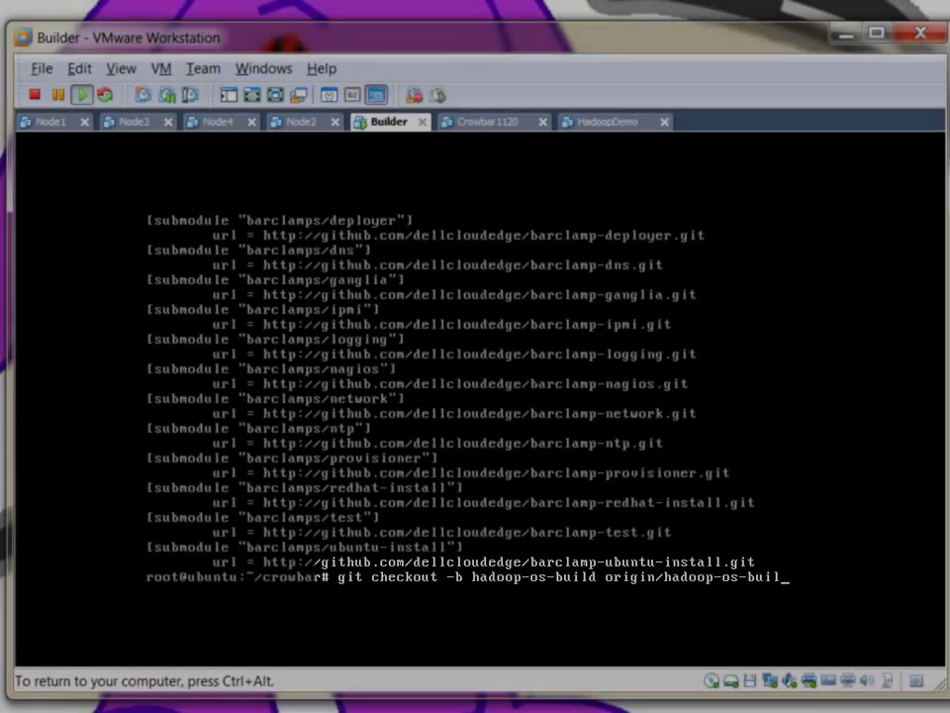
key("Return")
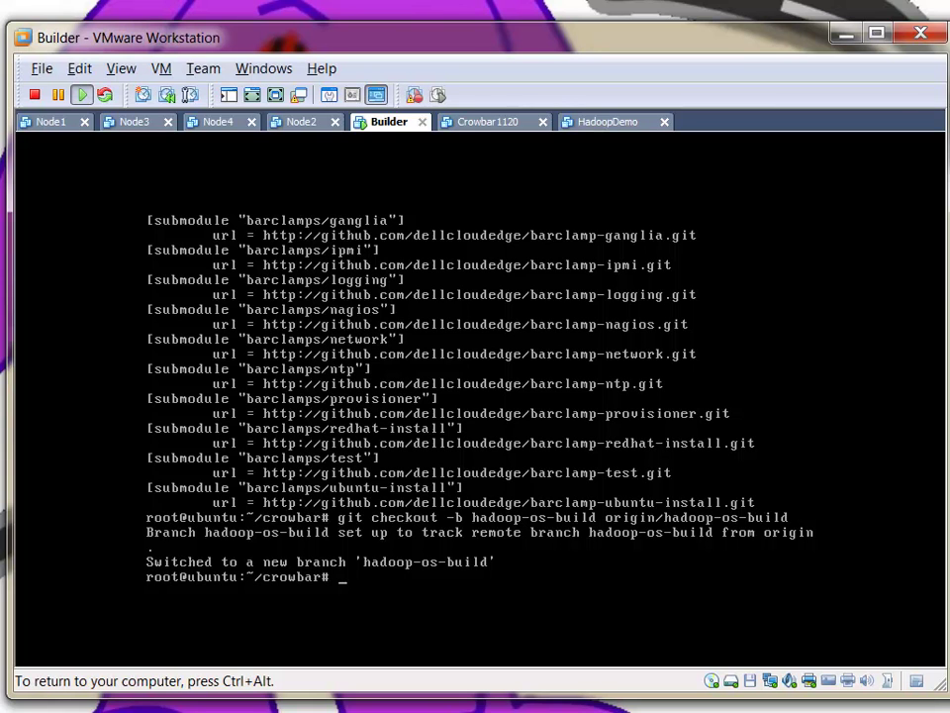
Step: Pull the branch and register its hadoop, hive, pig, sqoop and zookeeper submodules with git submodule init
type("git pull")
key("Return")
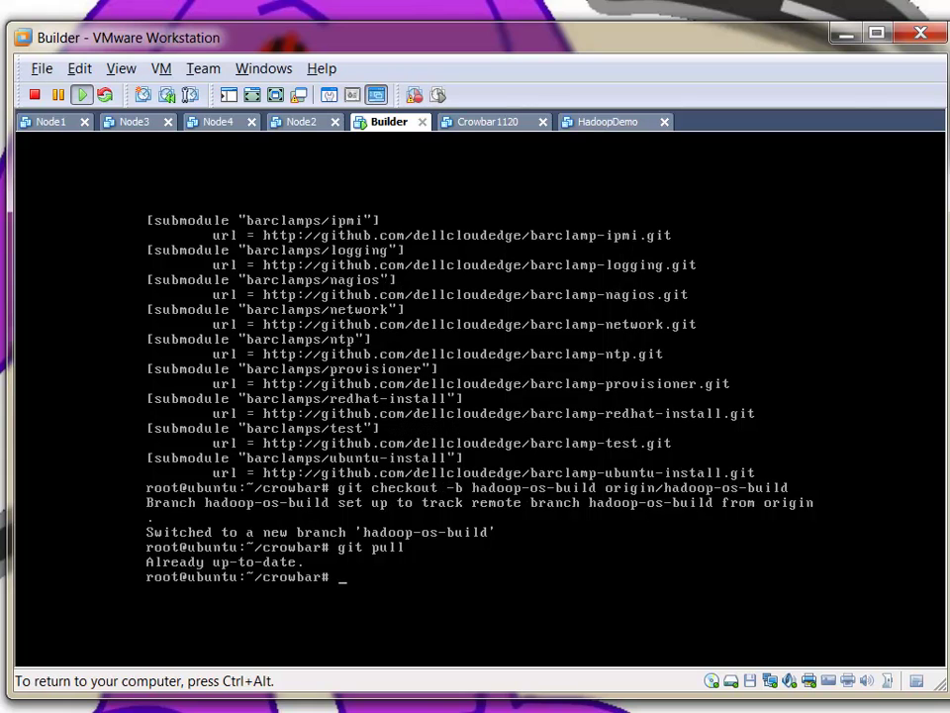
type("git submodule init")
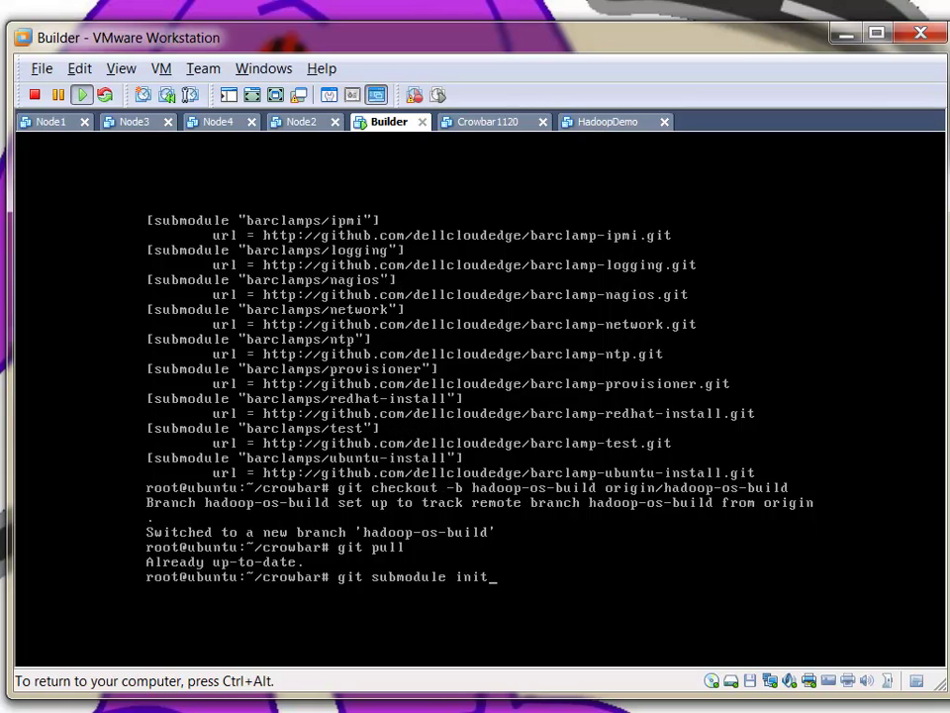
key("Return")
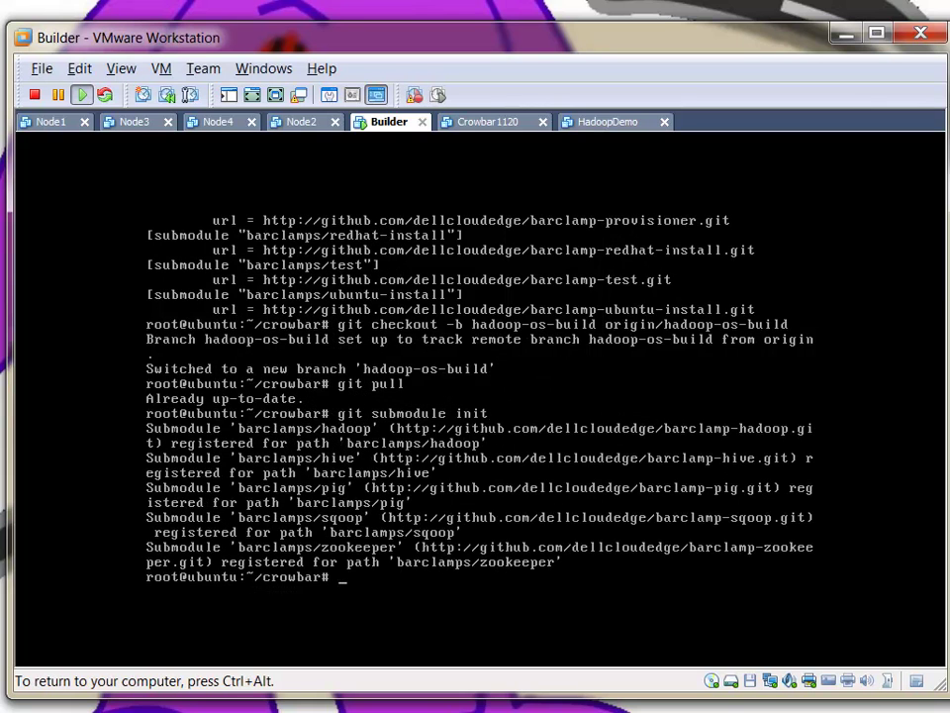
type("git")
key("BackSpace")
key("BackSpace")
key("BackSpace")
key("BackSpace")
type("vi ")
type("g")
key("BackSpace")
type(".git/config")
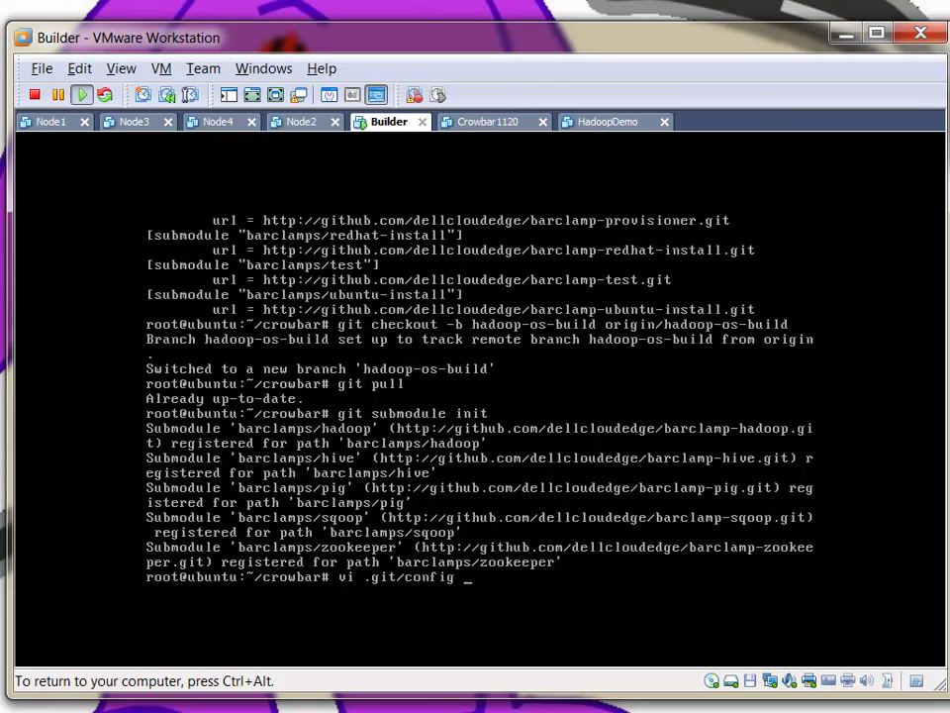
key("Return")
key("Down")
key("Down")
key("Down")
key("Down")
key("Down")
key("Down")
key("Down")
key("Down")
key("Down")
key("Down")
key("Down")
key("Down")
key("Down")
key("Down")
key("Down")
key("Down")
key("Down")
key("Down")
key("Down")
key("Down")
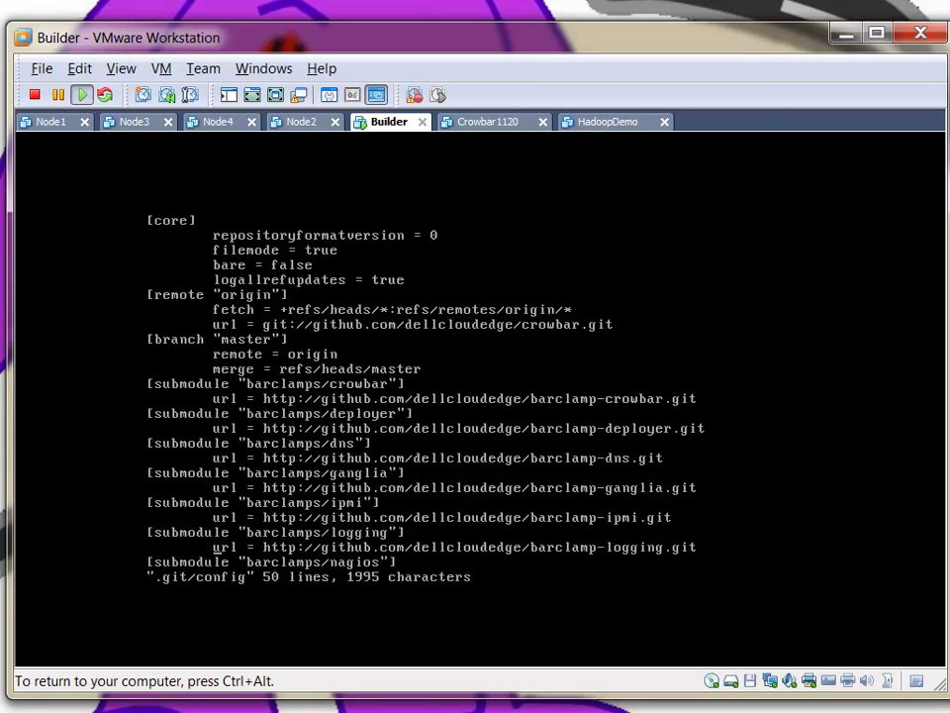
key("Down")
key("Down")
key("Down")
key("Down")
key("Down")
key("Down")
key("Down")
key("Down")
key("Down")
key("Down")
key("Down")
key("Down")
key("Down")
key("Down")
key("Down")
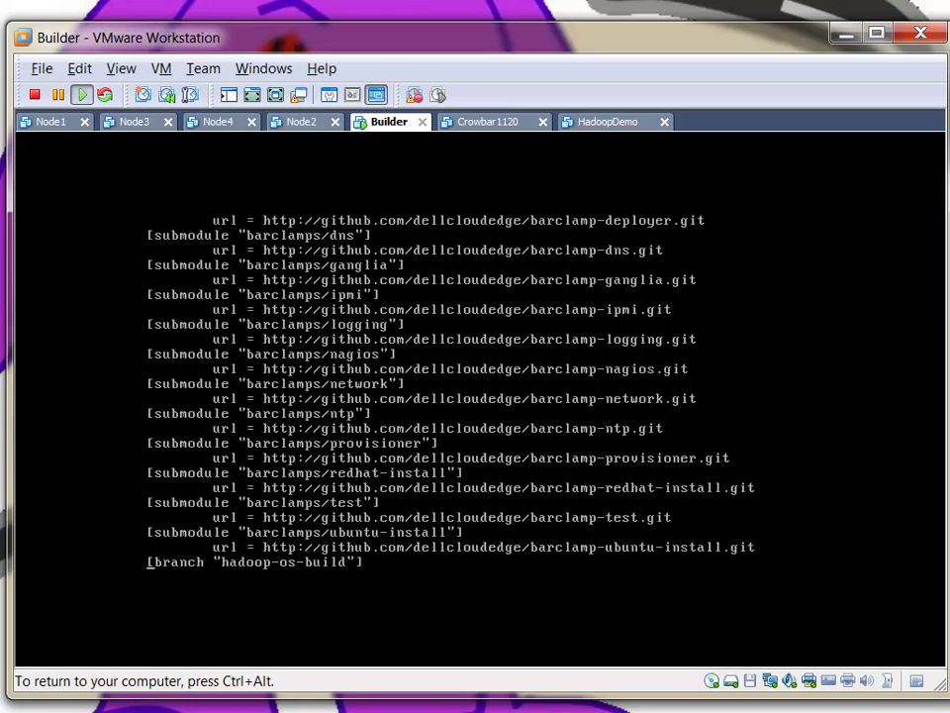
key("Down")
key("Down")
key("Down")
key("Down")
key("Down")
key("Down")
key("Down")
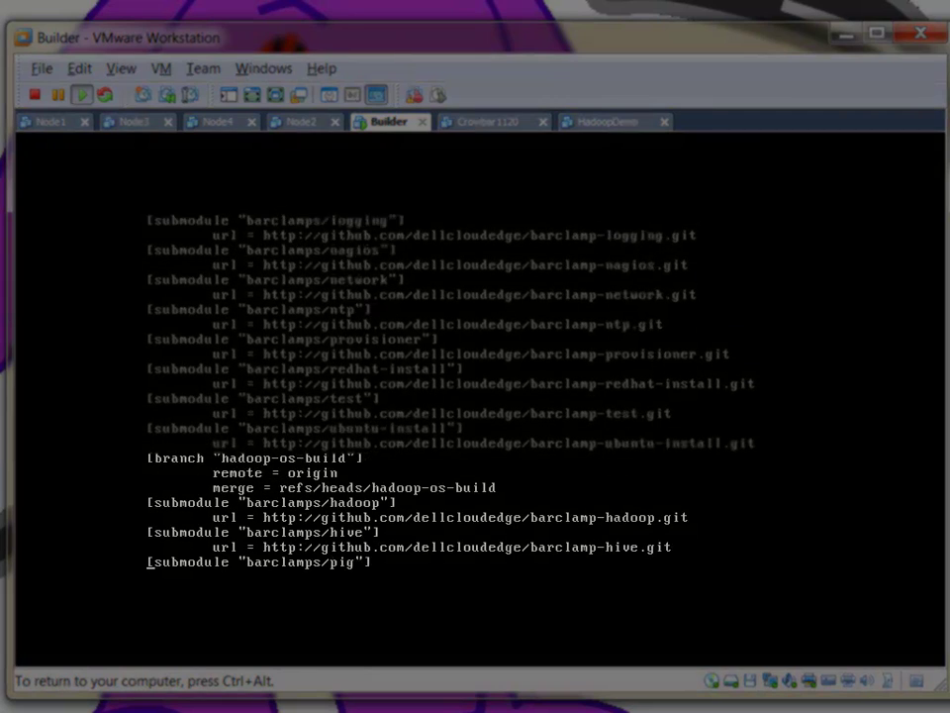
key("Down")
key("Down")
key("Down")
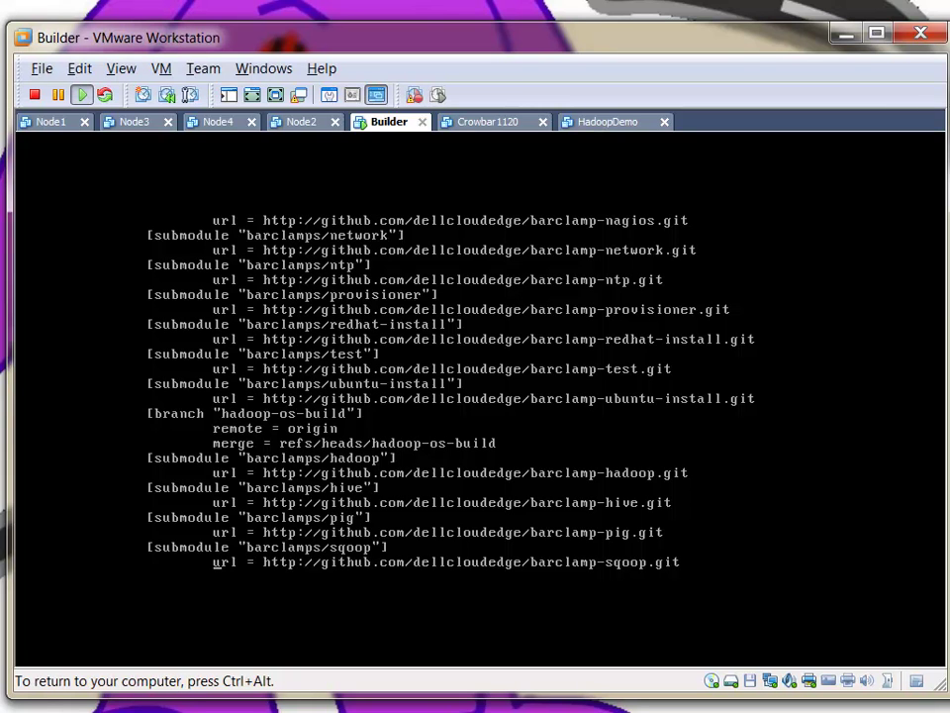
type(":q")
key("Return")
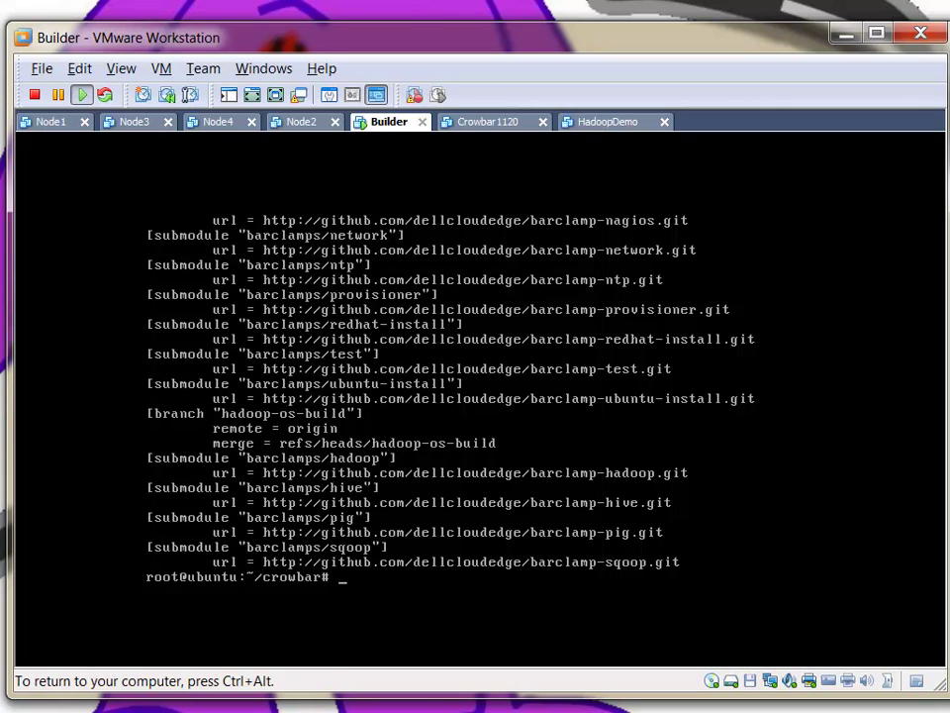
Step: Return to the crowbar folder with cd .. and re-run git submodule init
key("ctrl+alt")
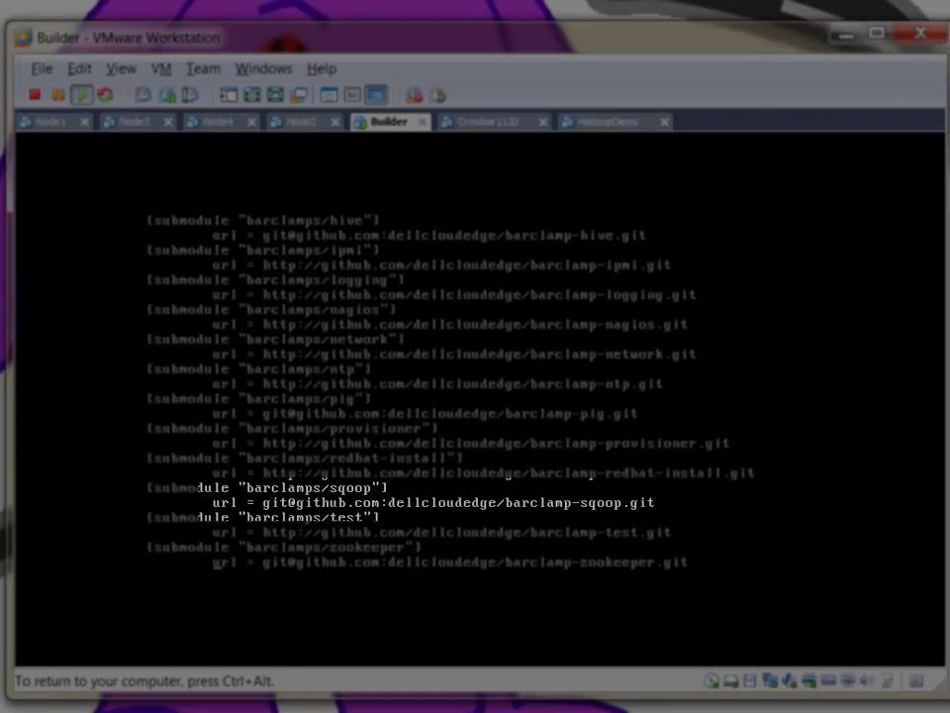
type("cd .")
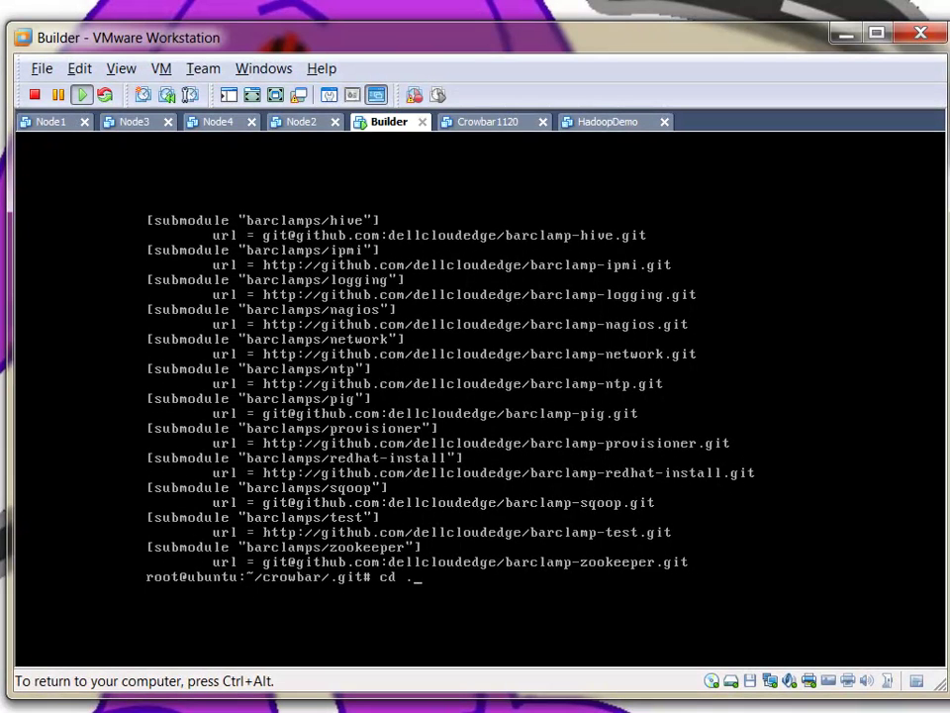
type(".")
key("Return")
type("submod")
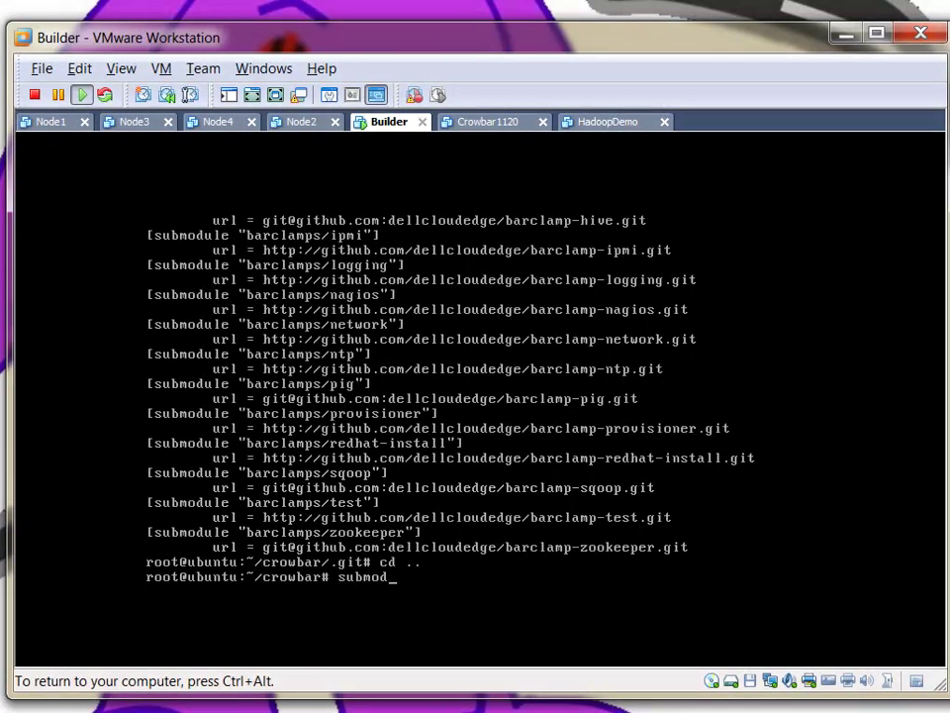
key("BackSpace")
key("BackSpace")
key("BackSpace")
type("module init")
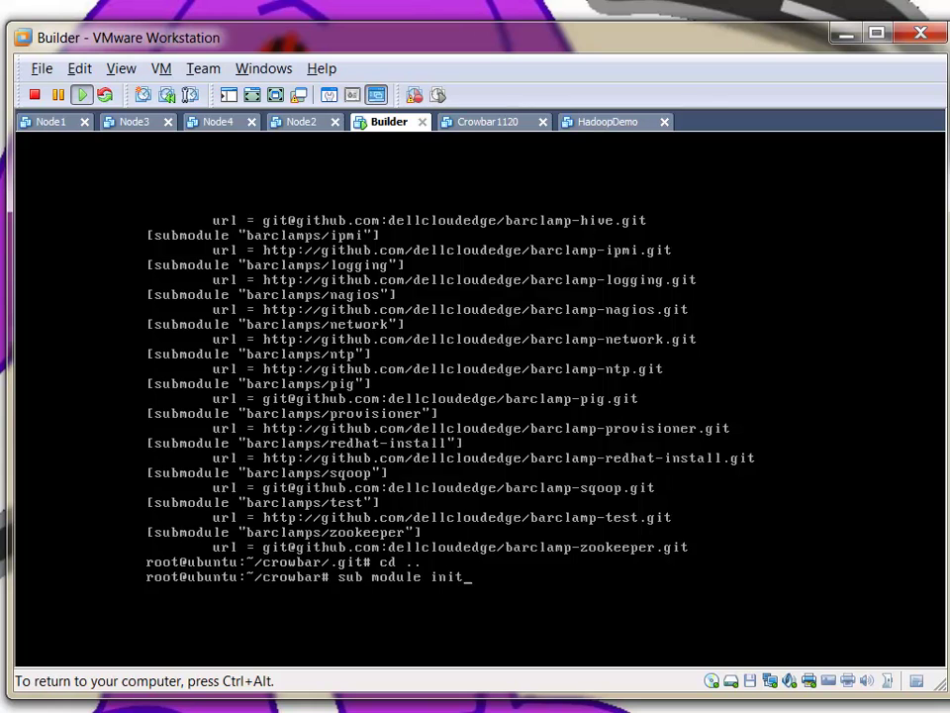
key("Return")
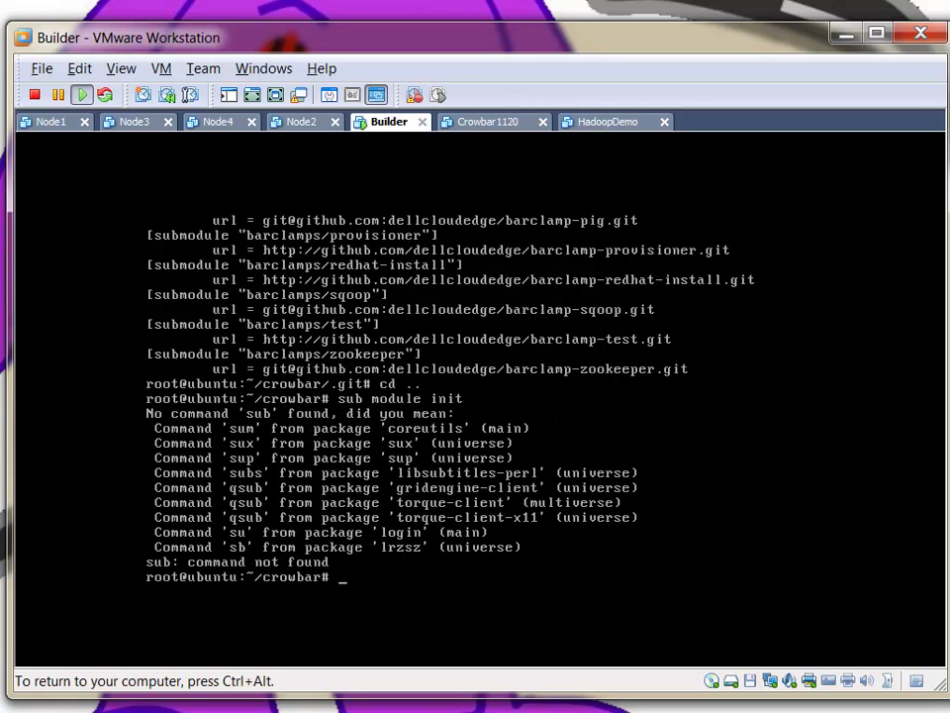
type("git submodule")
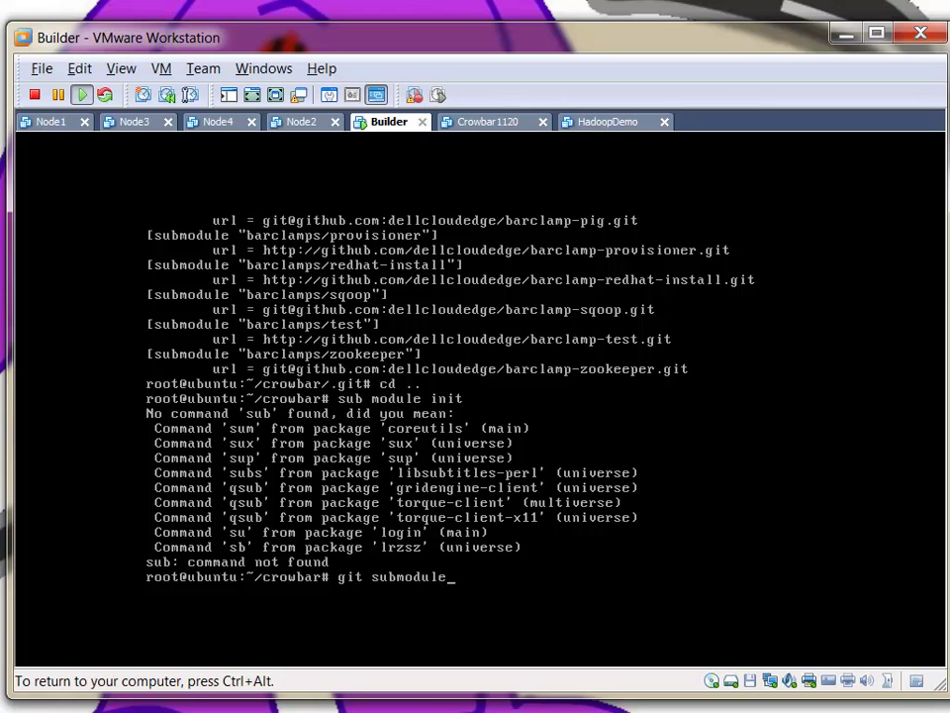
type(" init")
key("Return")
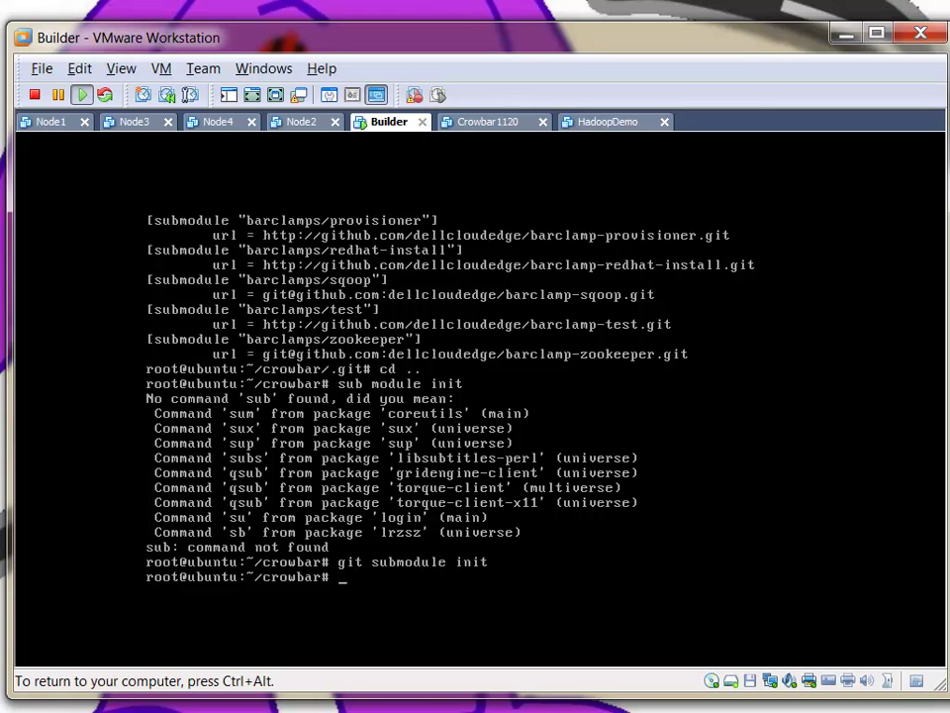
Step: Clone and check out every barclamp submodule with git submodule update
type("git submodule update")
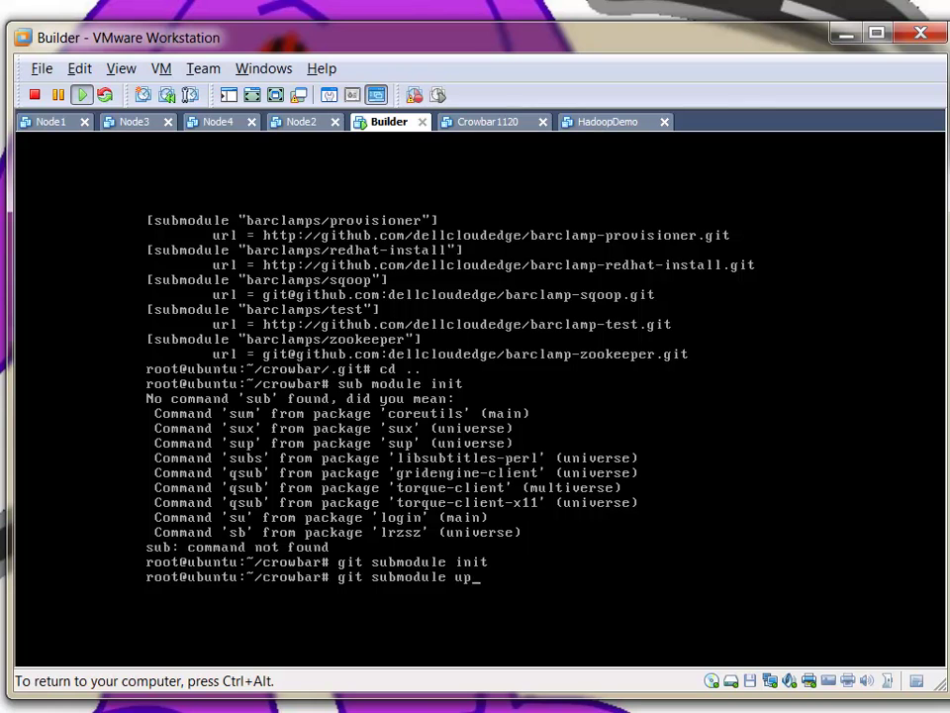
key("Return")
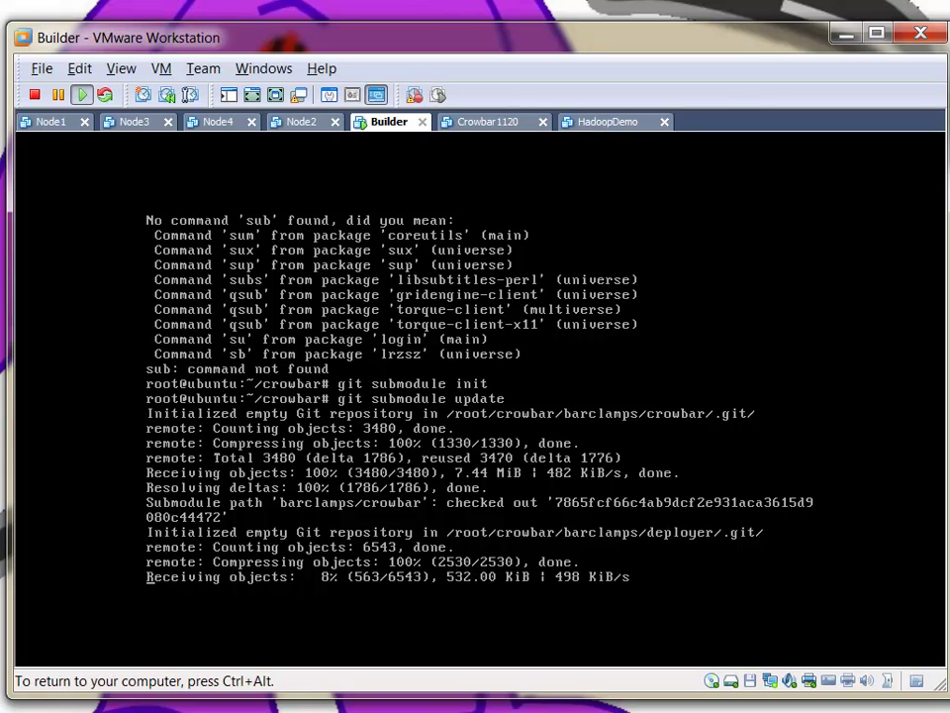
key("ctrl+alt")
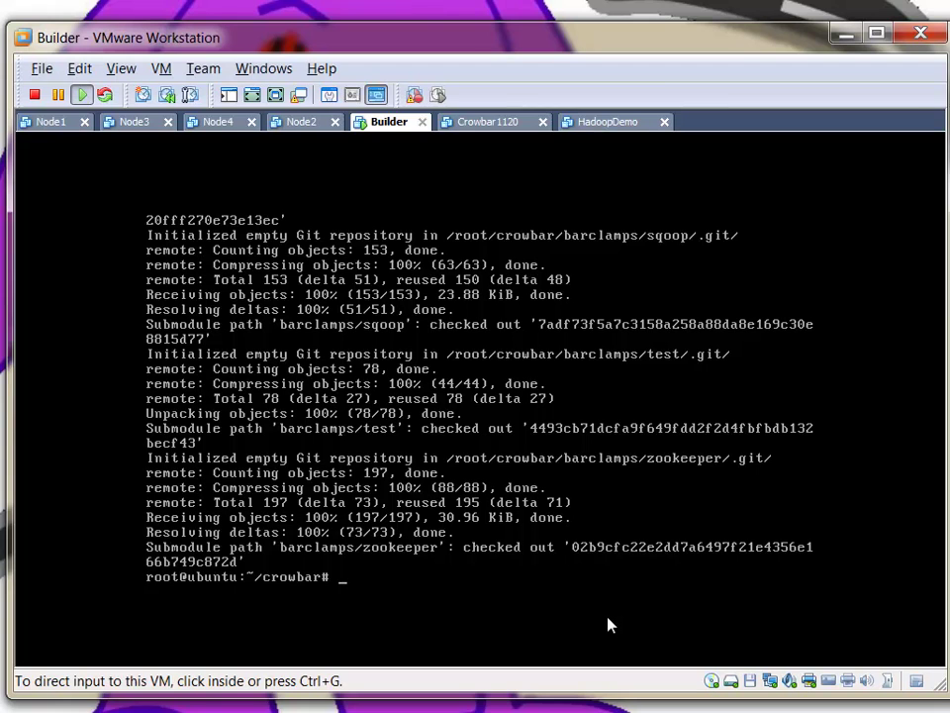
Step: Verify hadoop-os-build with git branch, then run ./build_crowbar.sh, which halts needing Sledgehammer
left_click(609, 623)
type("git branch")
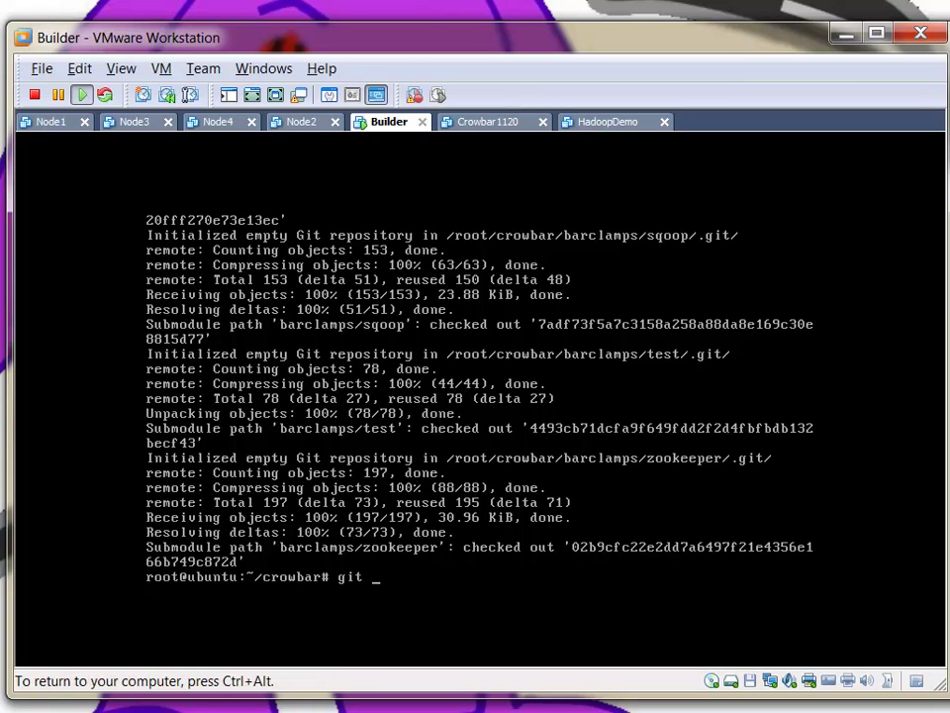
key("Return")
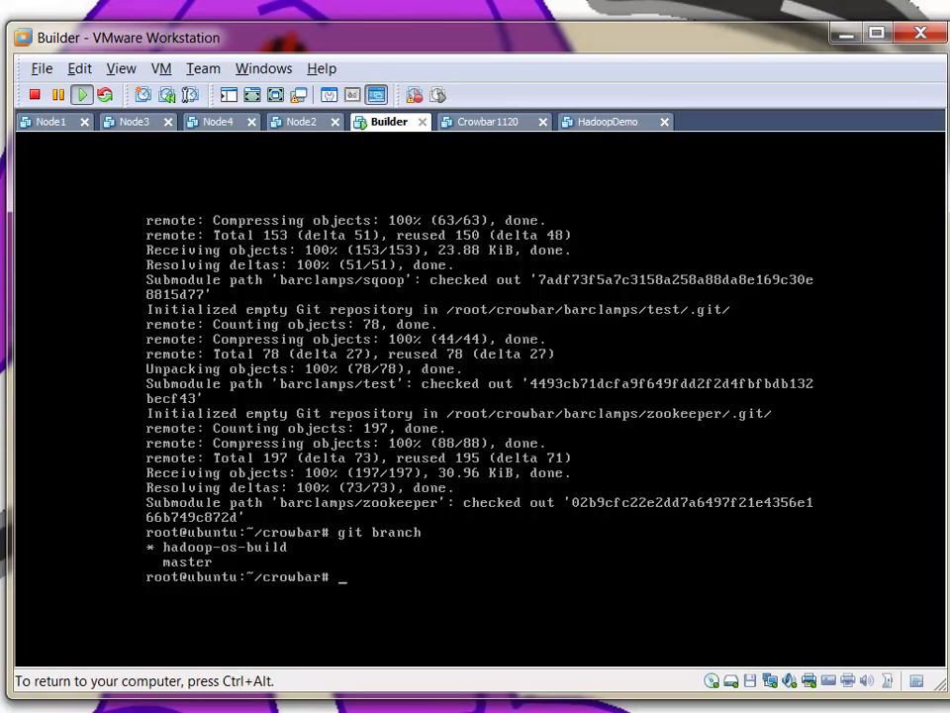
type("./bu")
key("Tab")
key("Return")
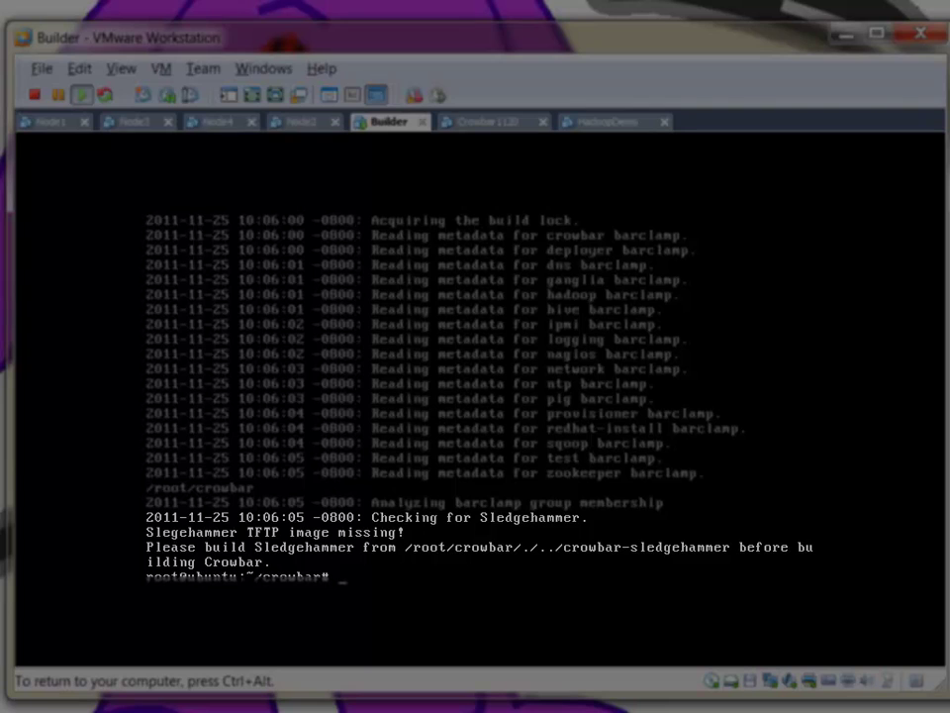
Step: Move up to the root home folder in the Builder VM and list its contents
key("ctrl+alt")
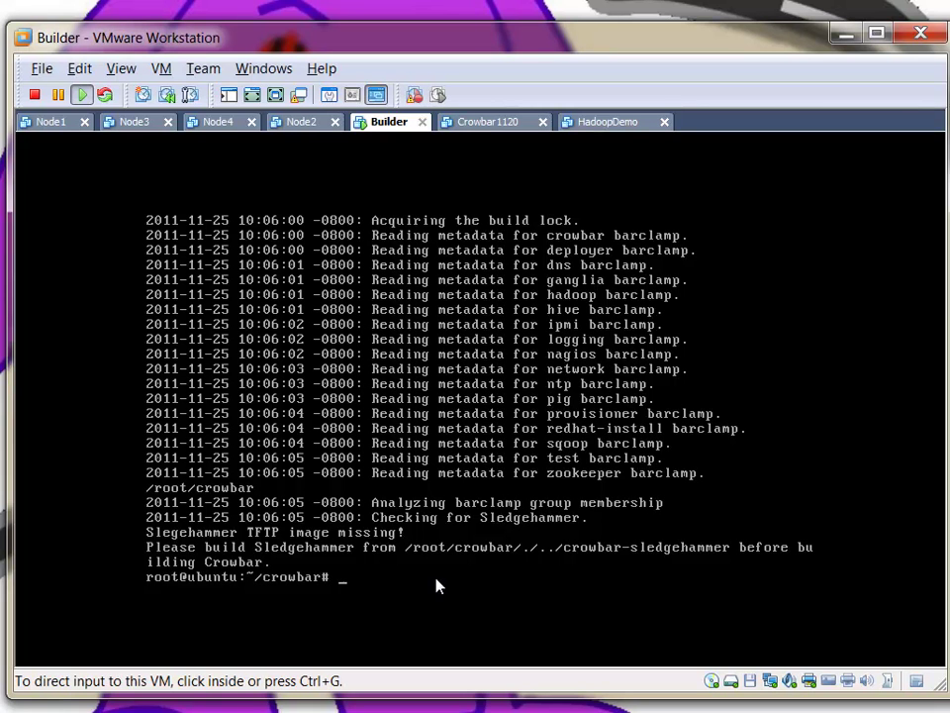
left_click(439, 584)
type("cd ..")
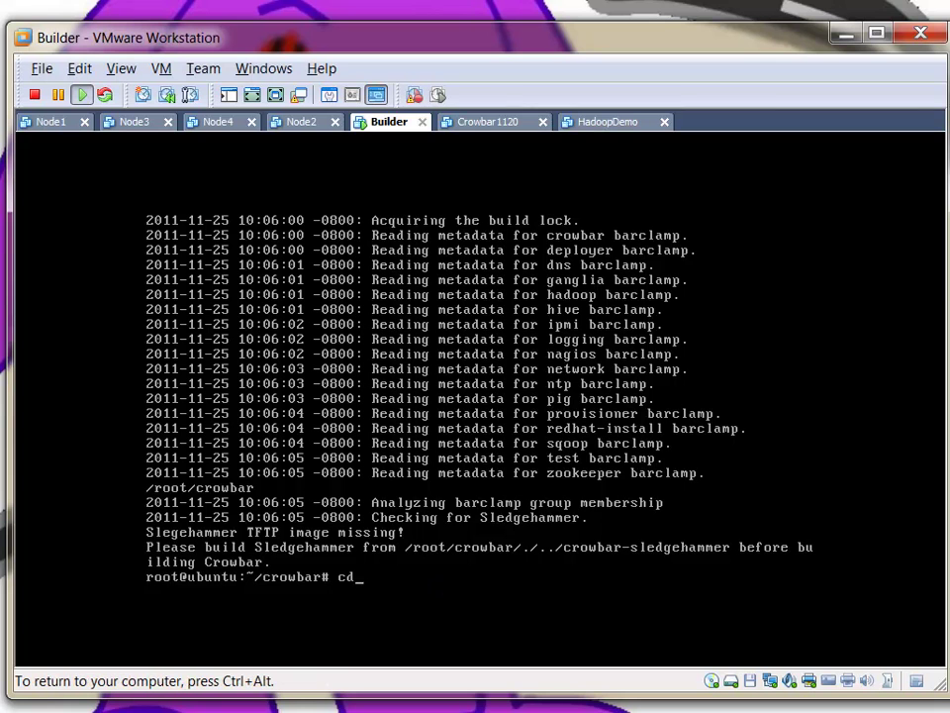
key("Return")
type("ls")
key("Return")
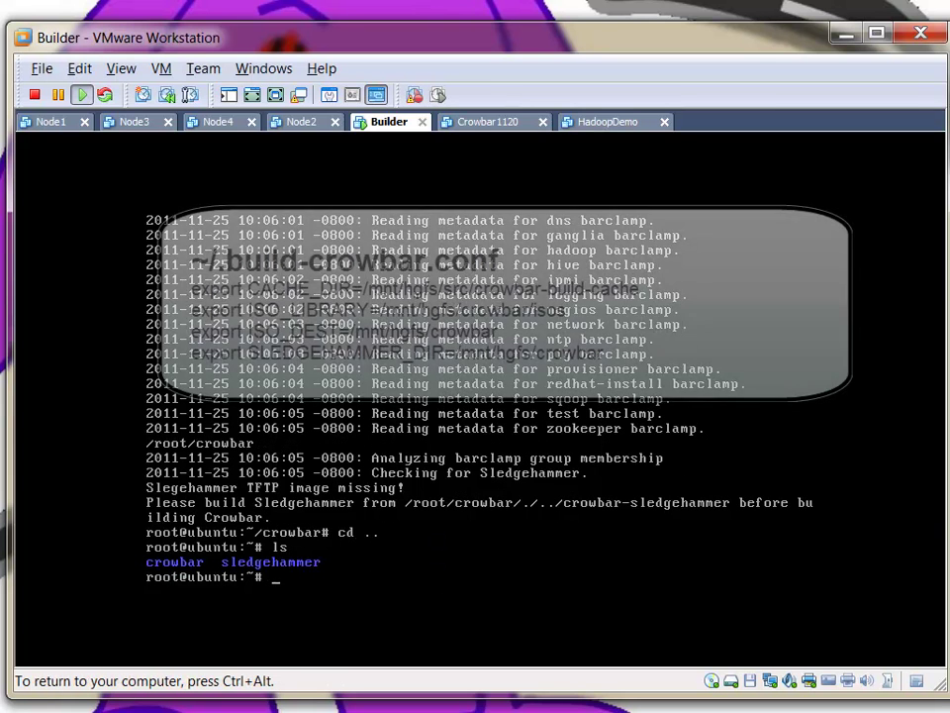
Step: Copy /mnt/hgfs/src/.build-crowbar.conf into the home folder, then begin a vi command for it
type("cp ")
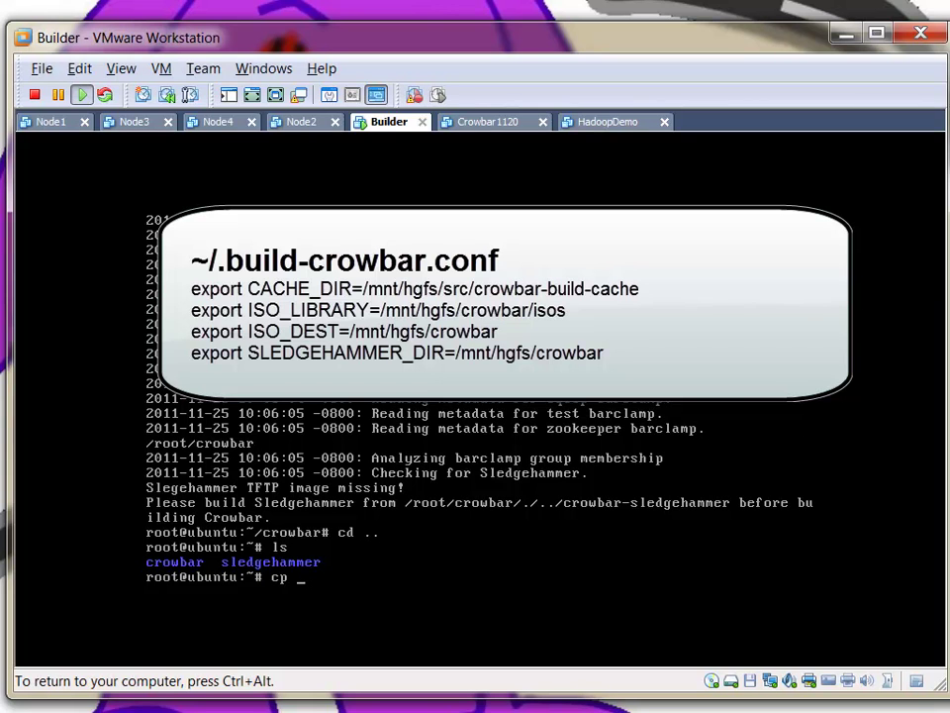
type("/m")
key("BackSpace")
type("mnt/h")
key("Tab")
type("src/.bu")
key("Tab")
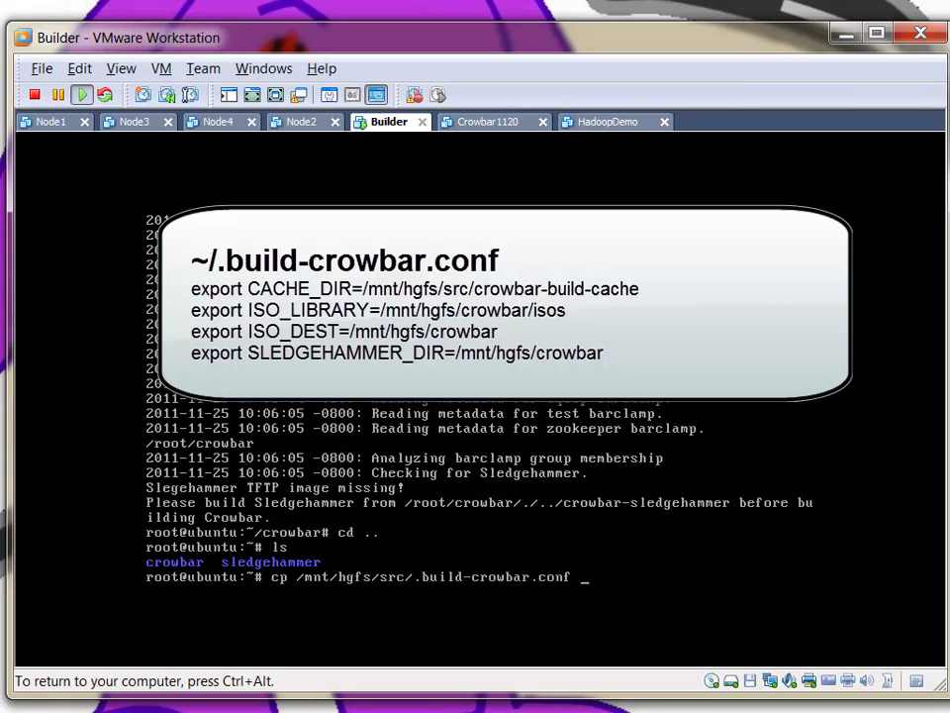
type(".")
key("Return")
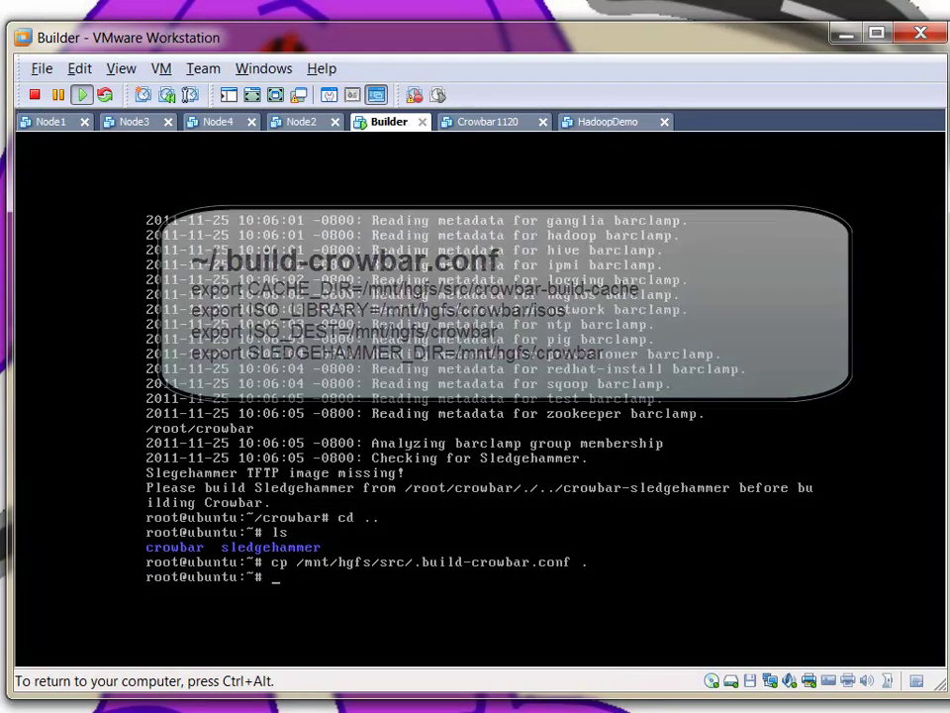
type("vi ")
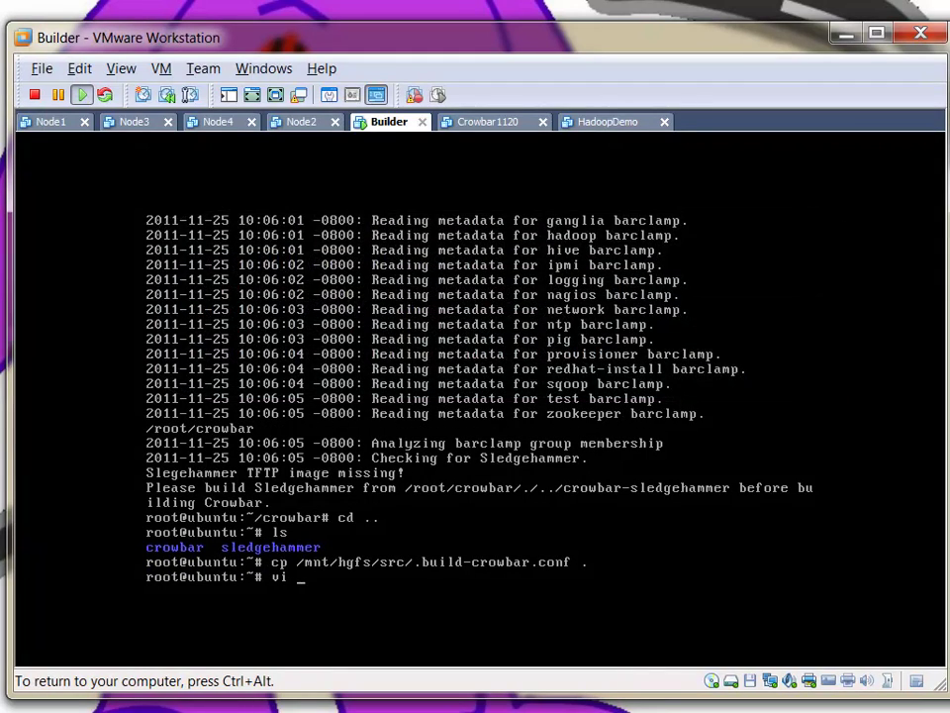
type(".buil")
Step: Open .build-crowbar.conf in vi, check its four /mnt/hgfs export paths, then save and quit with :wq
key("Tab")
key("Return")
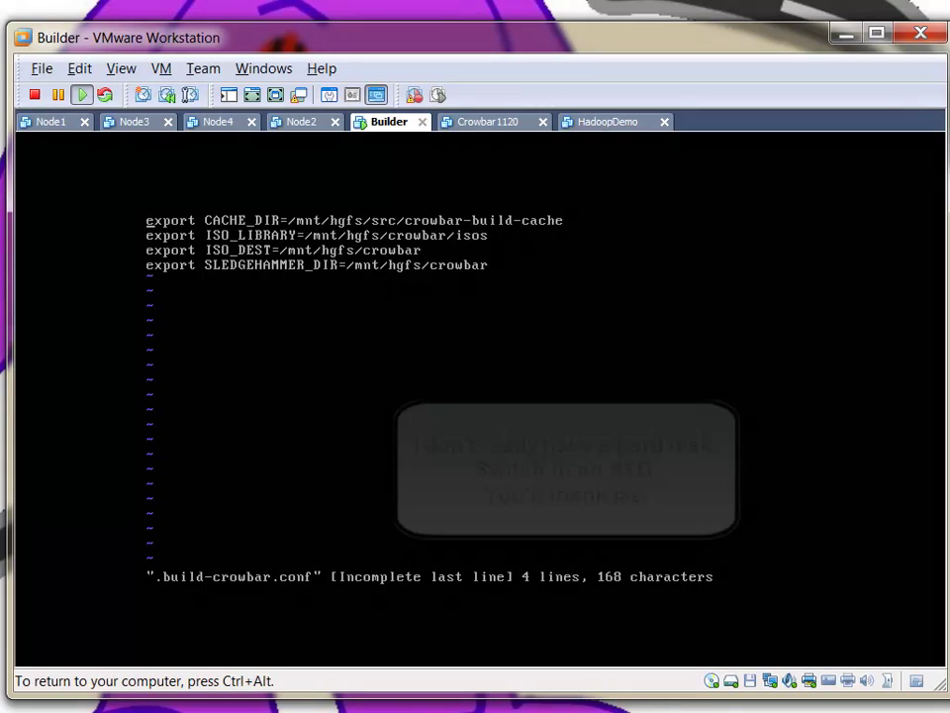
type(":wq")
key("Return")
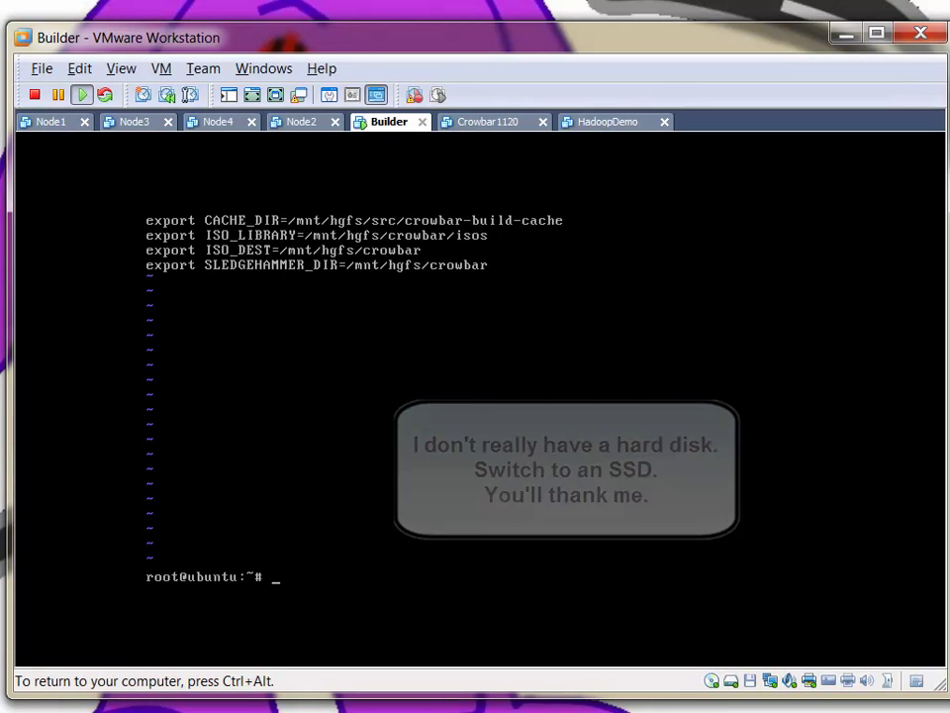
Step: Change into the crowbar folder and list its files, including build_crowbar.sh
type("cd co")
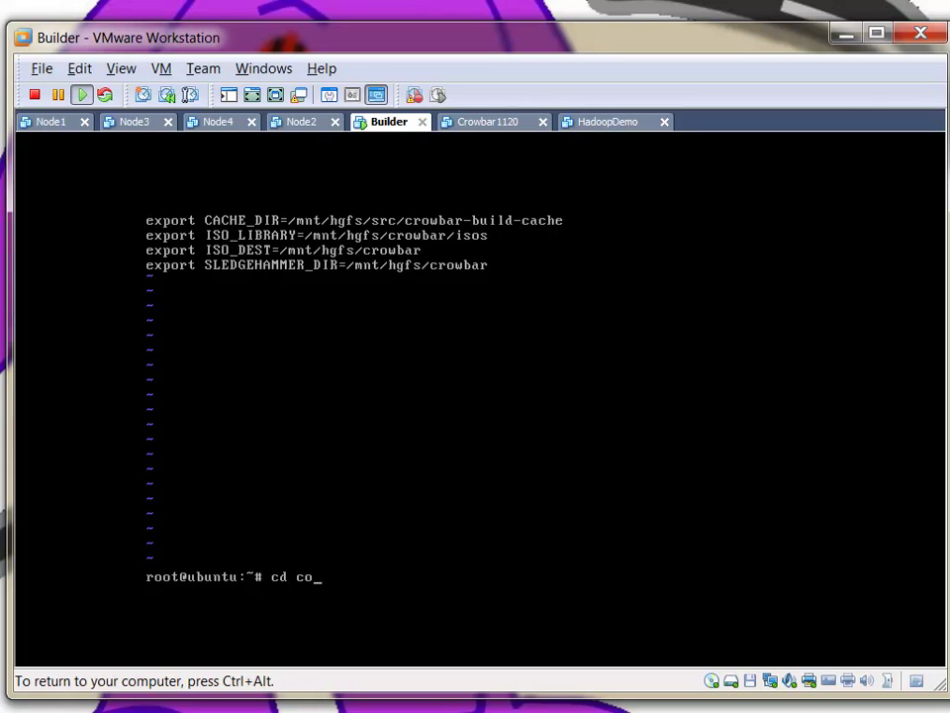
key("BackSpace")
type("r")
key("Tab")
key("Return")
type("ls")
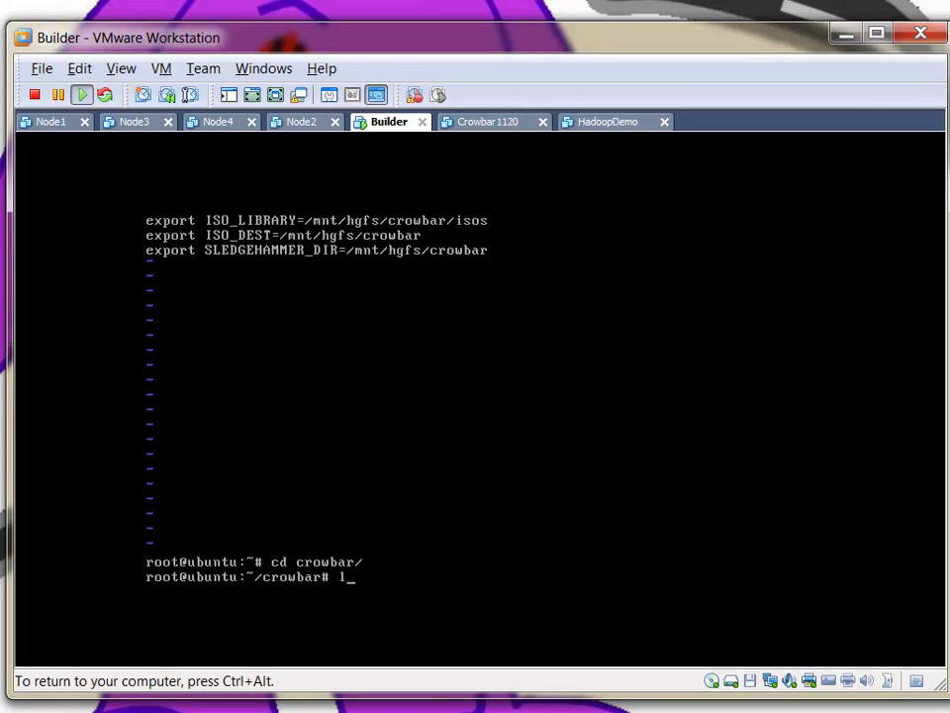
key("Return")
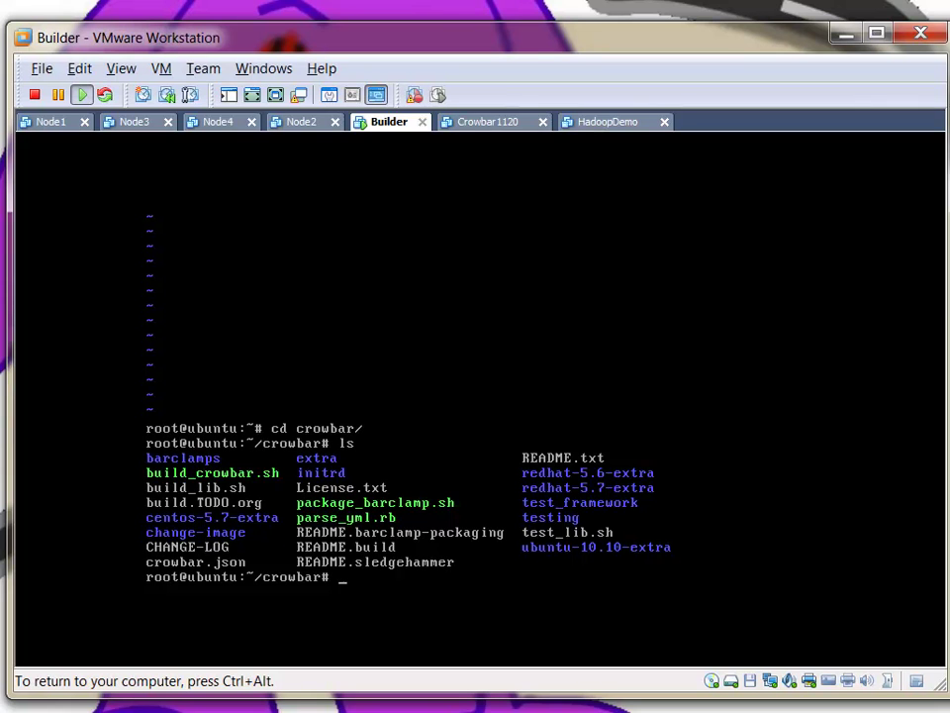
Step: Enter ./build_crowbar.sh centos-5.7 at the prompt, then erase the pending command
type("./bui")
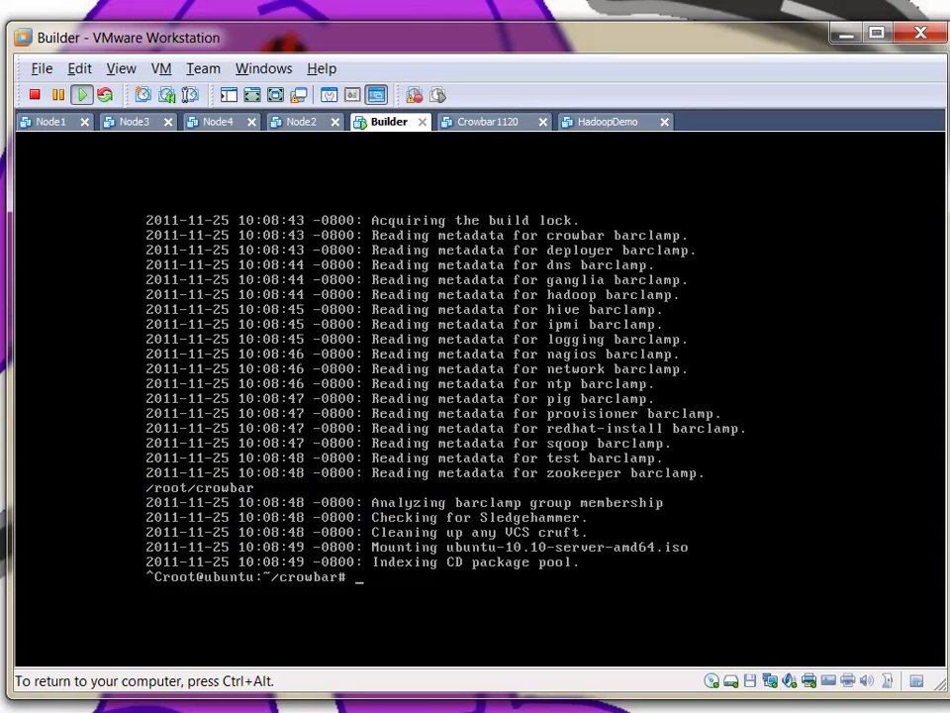
type("./bu")
key("Tab")
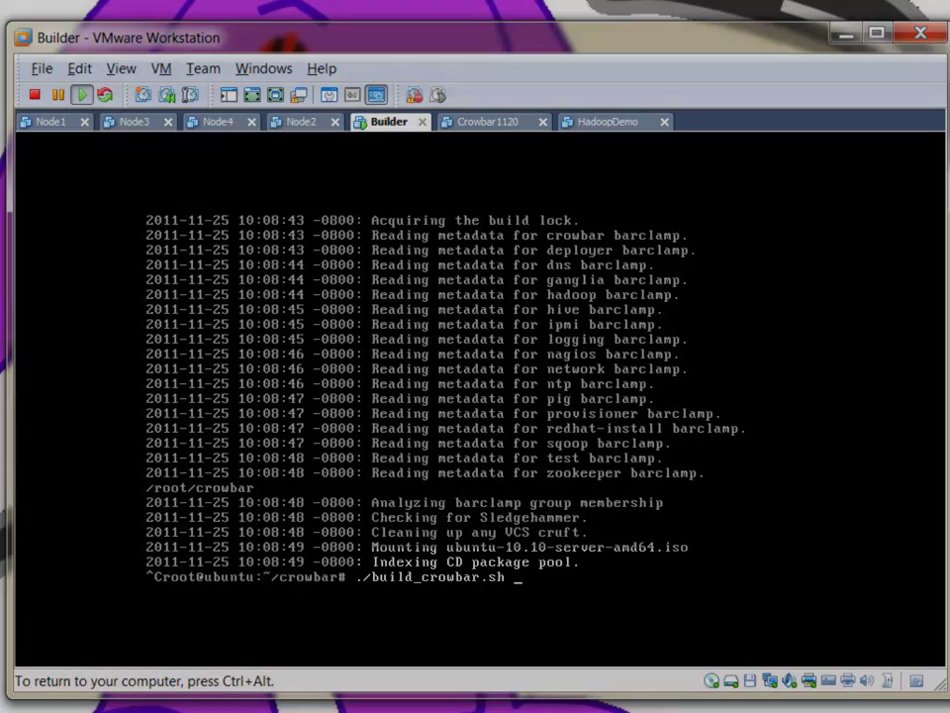
type("cento")
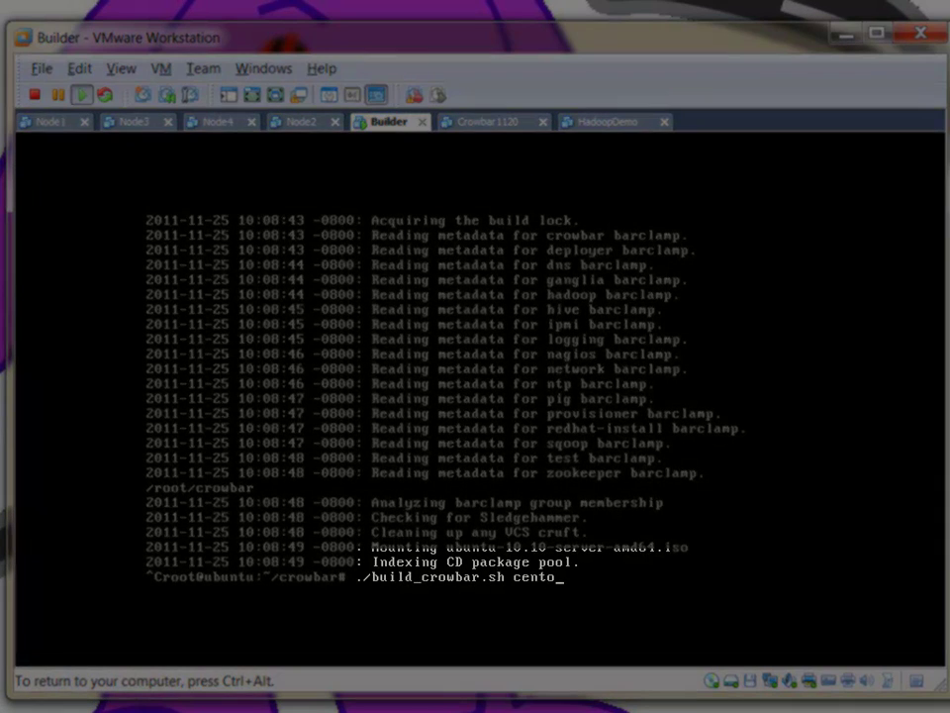
type("s-5.7")
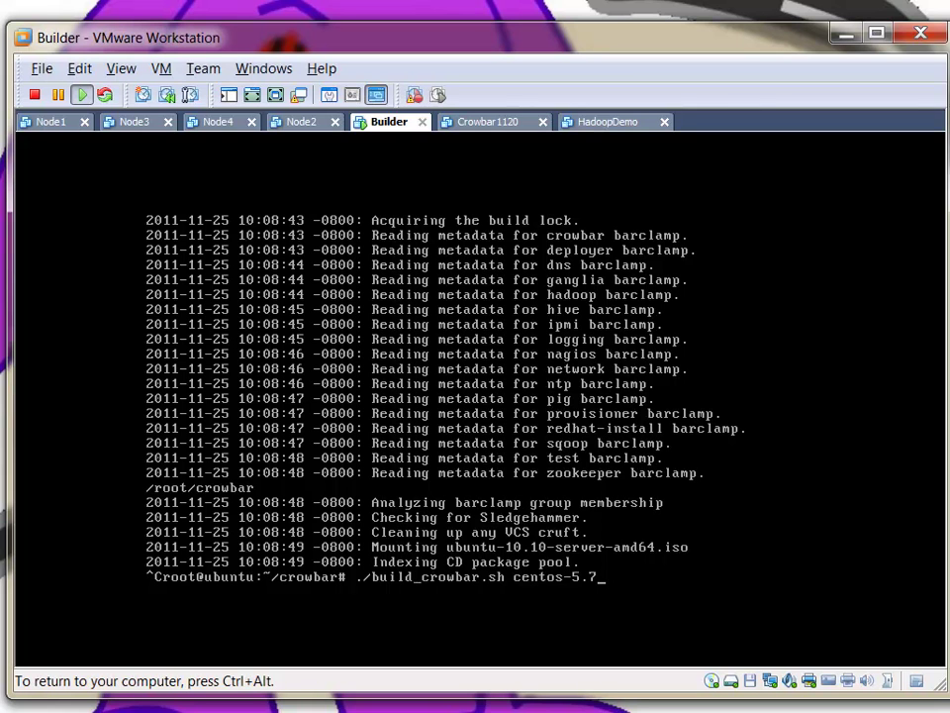
key("BackSpace")
key("BackSpace")
key("BackSpace")
key("BackSpace")
key("BackSpace")
key("BackSpace")
key("BackSpace")
key("BackSpace")
key("BackSpace")
key("BackSpace")
key("BackSpace")
key("BackSpace")
key("BackSpace")
key("BackSpace")
key("BackSpace")
key("BackSpace")
key("BackSpace")
key("BackSpace")
key("BackSpace")
key("BackSpace")
Step: List the crowbar folder, then run ./build_crowbar.sh centos-5.7 until the build finishes
type("l")
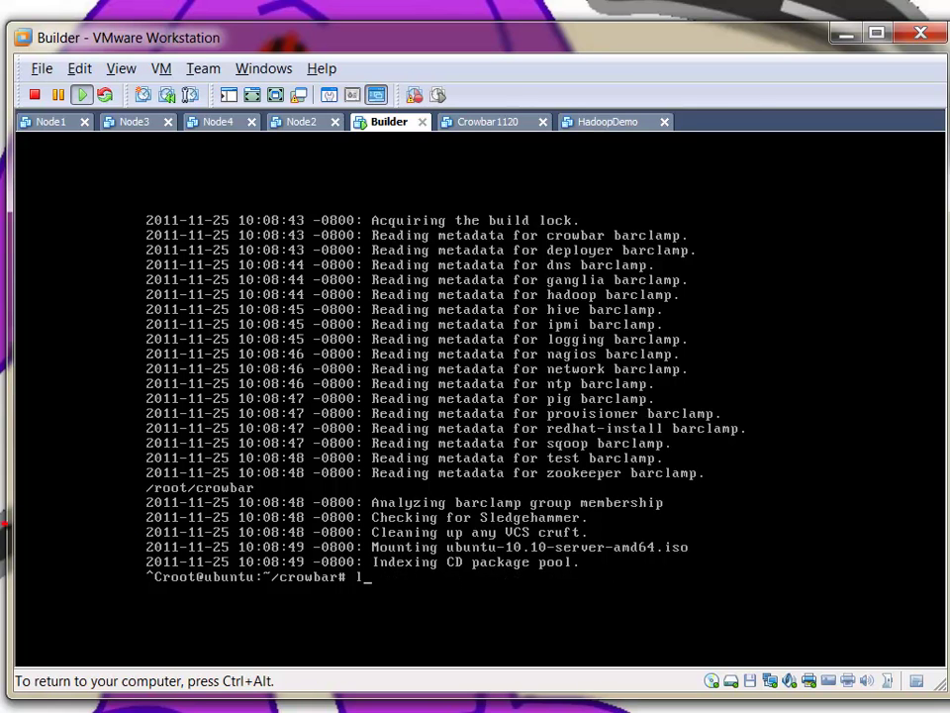
type("s")
key("Return")
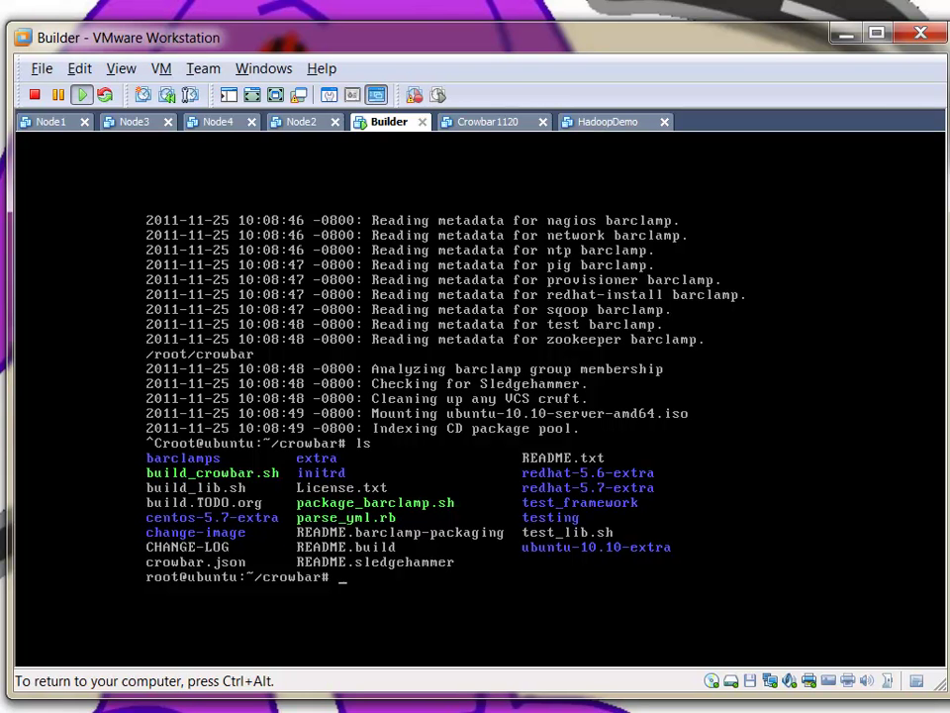
type("./build_c")
key("Tab")
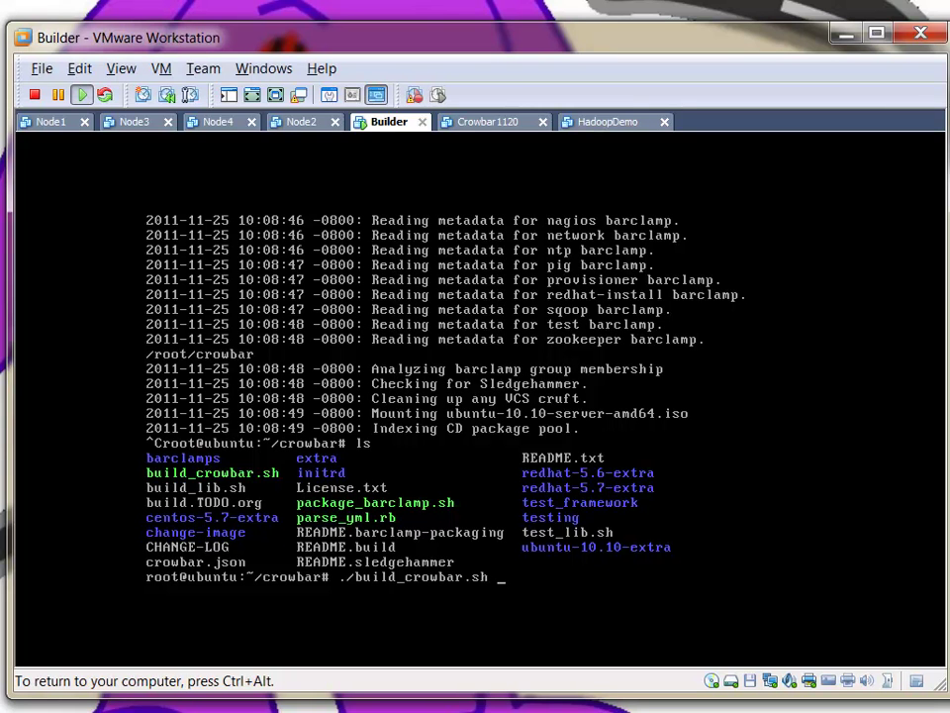
type("centos-5.7")
key("Return")
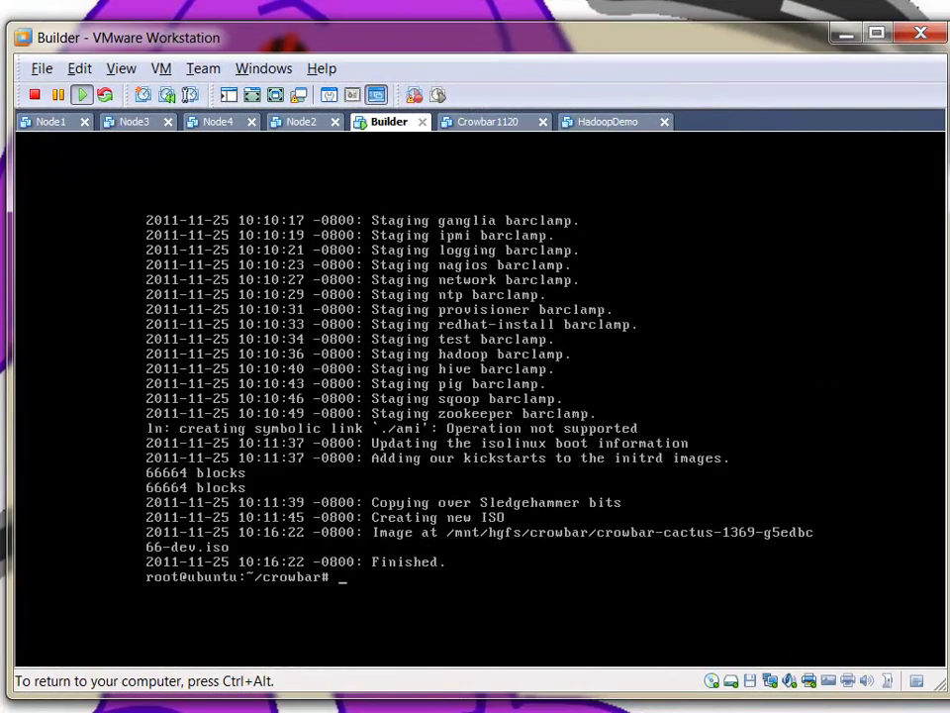
Step: List the crowbar folder and /mnt/hgfs/crowbar/, confirming crowbar-cactus-1369-g5edbc66-dev.iso is present
key("ctrl+alt")
left_click(484, 526)
type("ls")
key("Return")
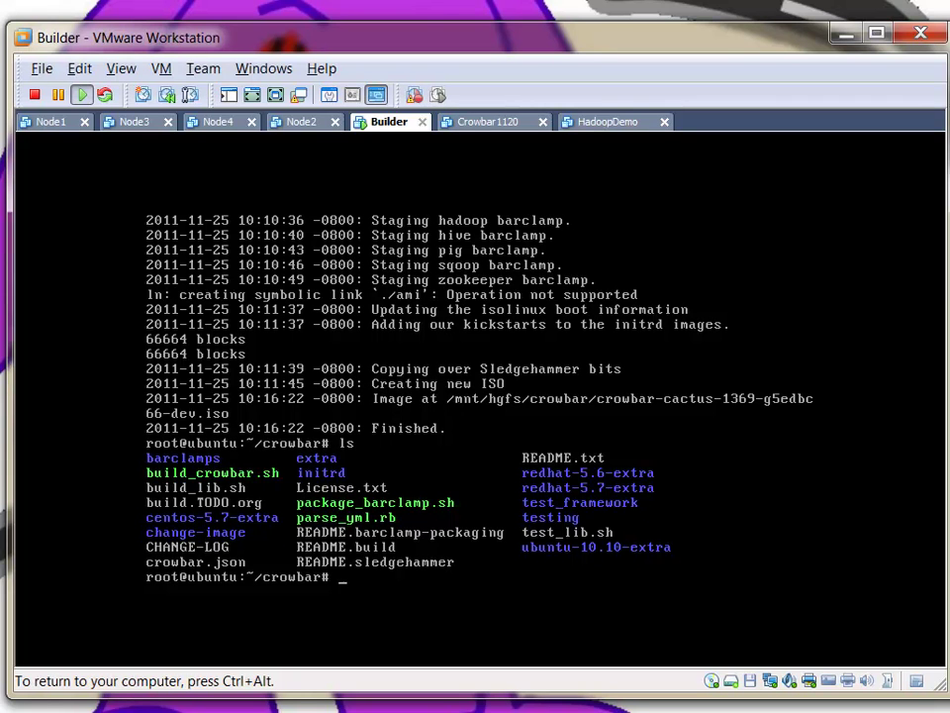
type("ls /mnt/hgfs/")
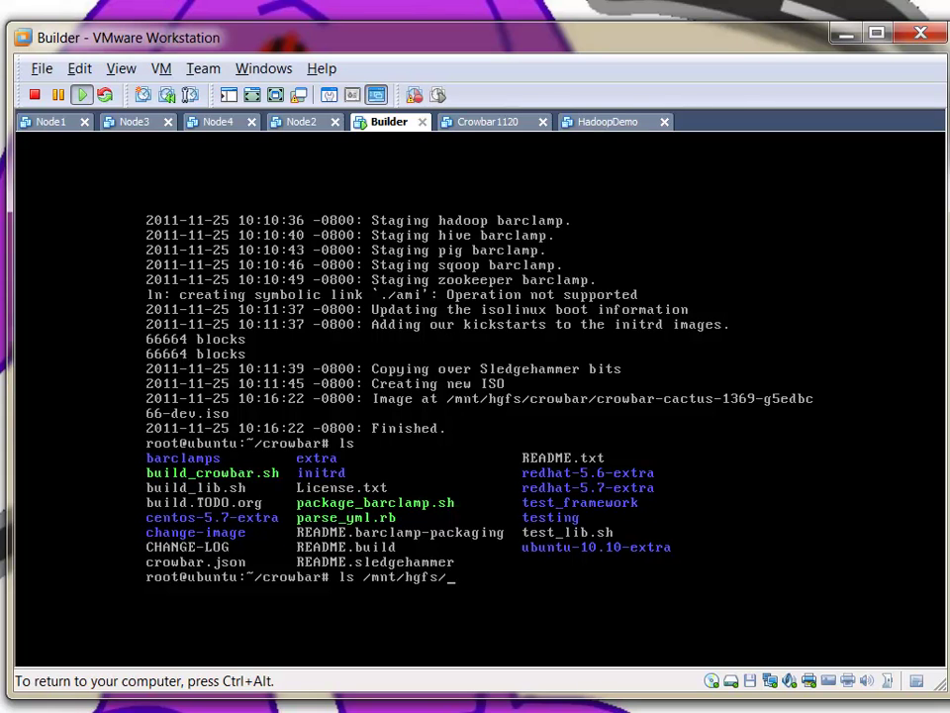
type("crowbar/")
key("Return")
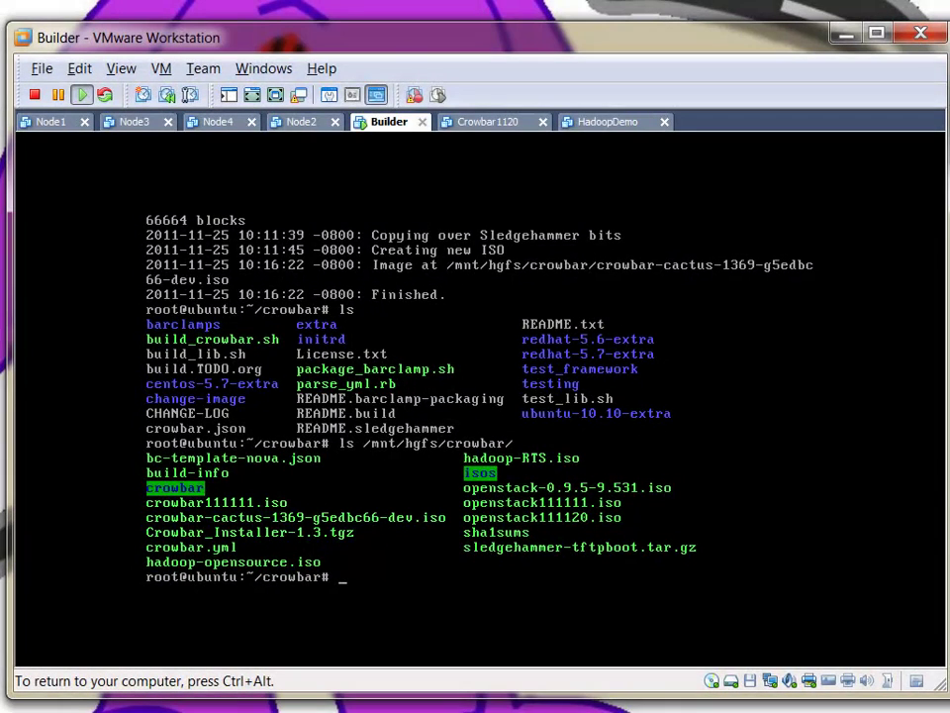
type("ls")
key("Return")
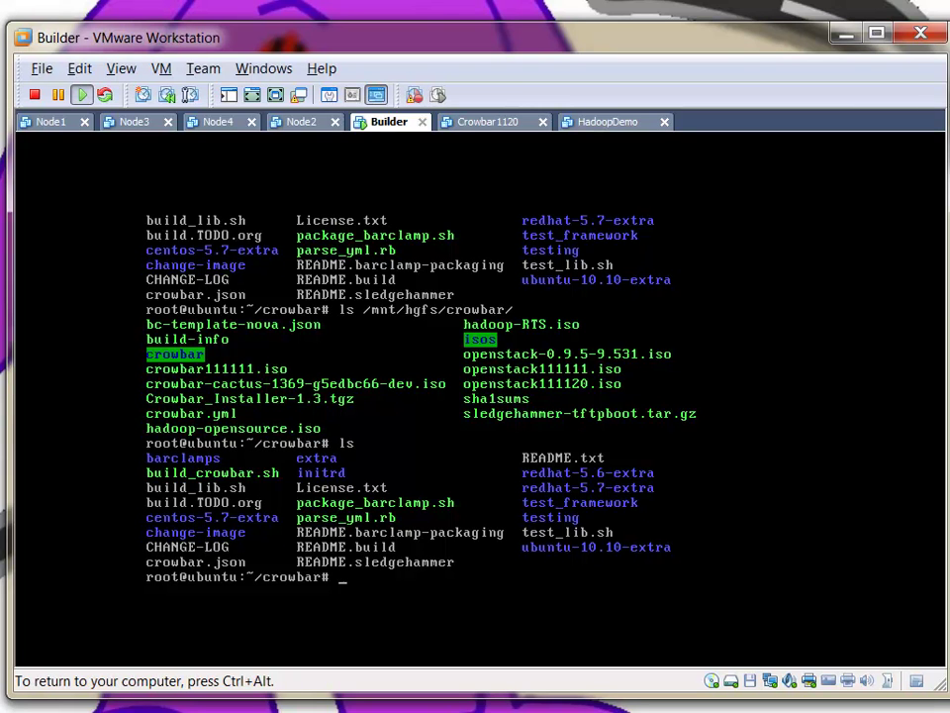
Step: Run git pull with the repository password, then git submodule update in ~/crowbar
type("git pull")
key("Return")
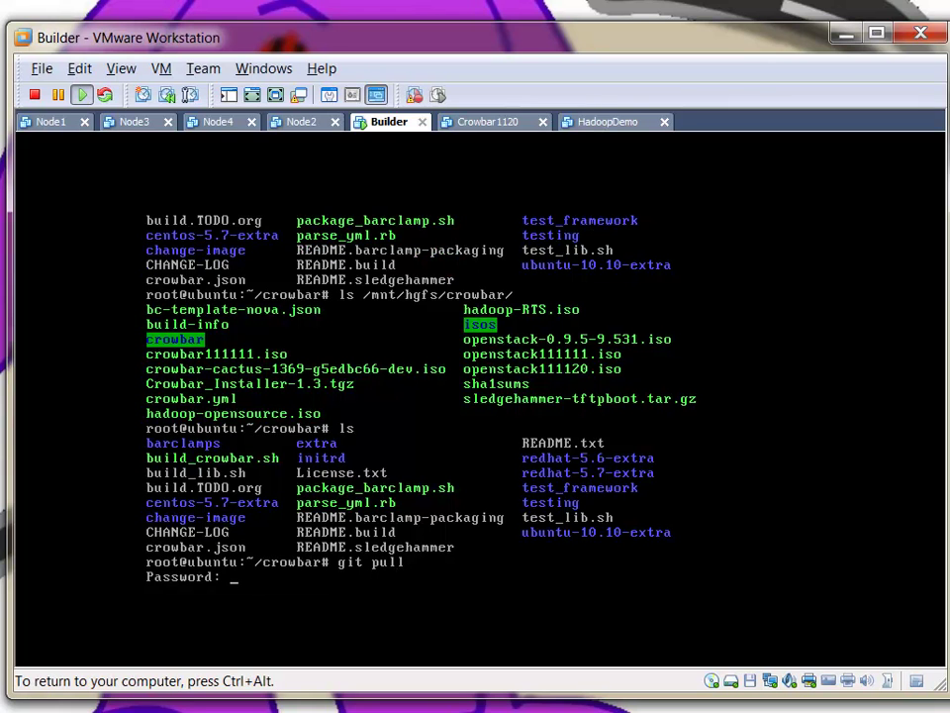
key("Return")
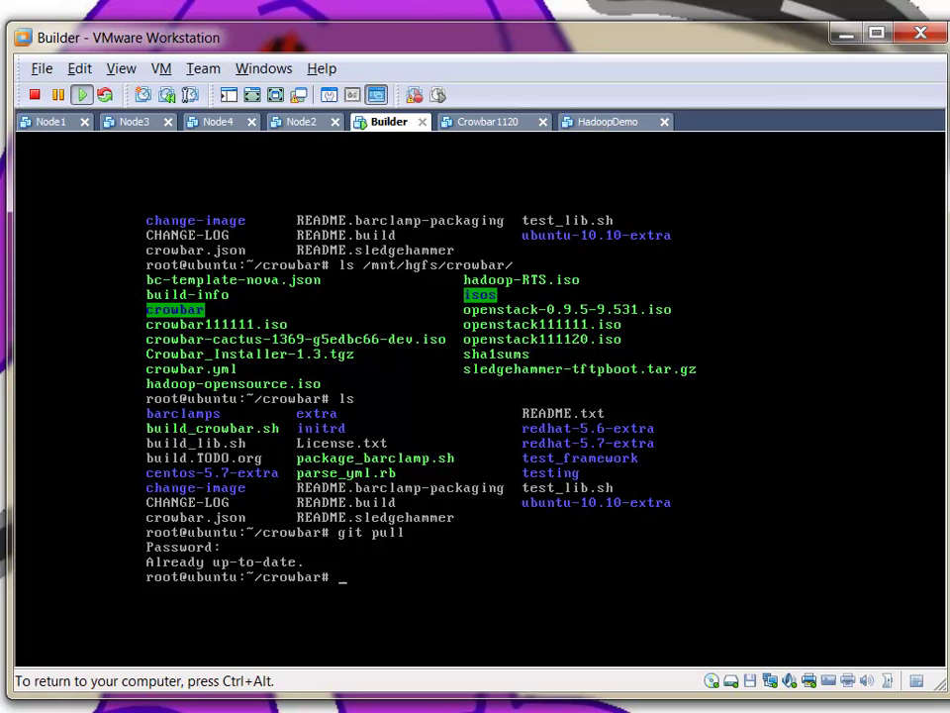
type("git submodule ")
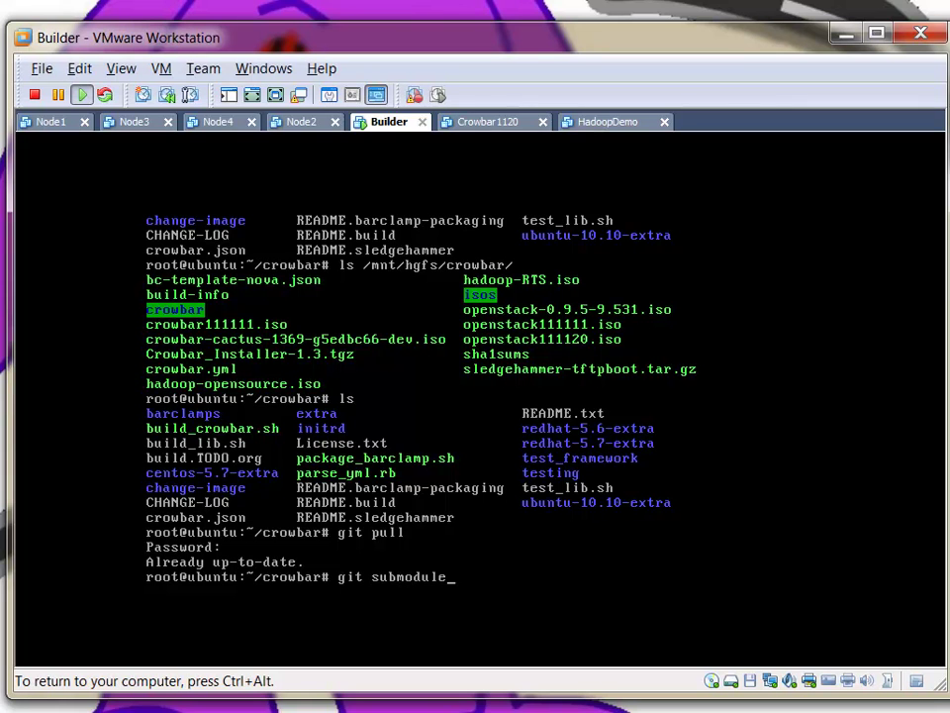
type("update")
key("Return")
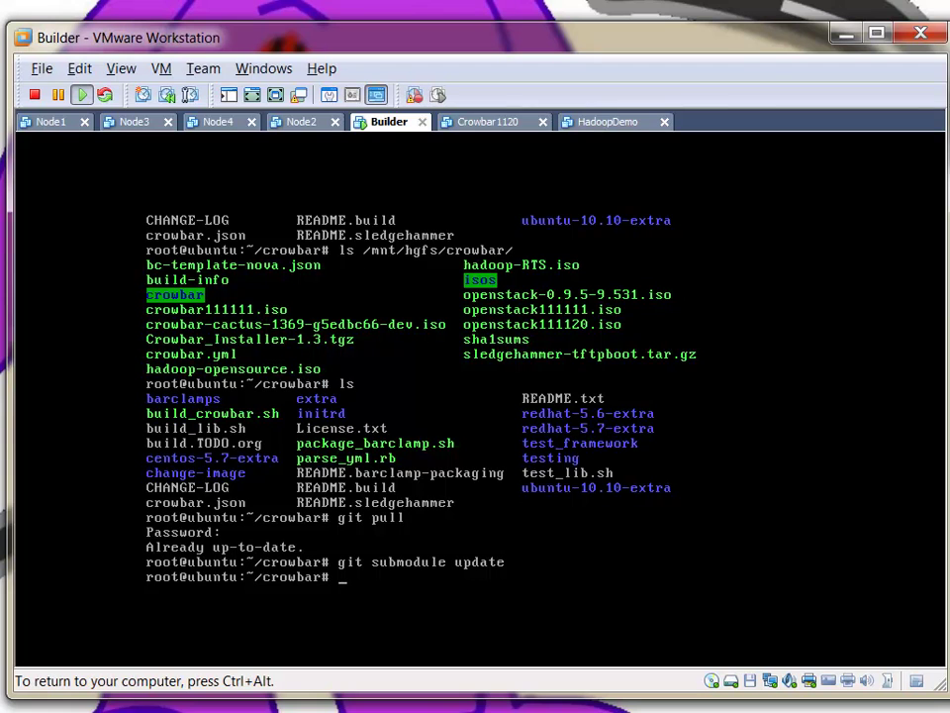